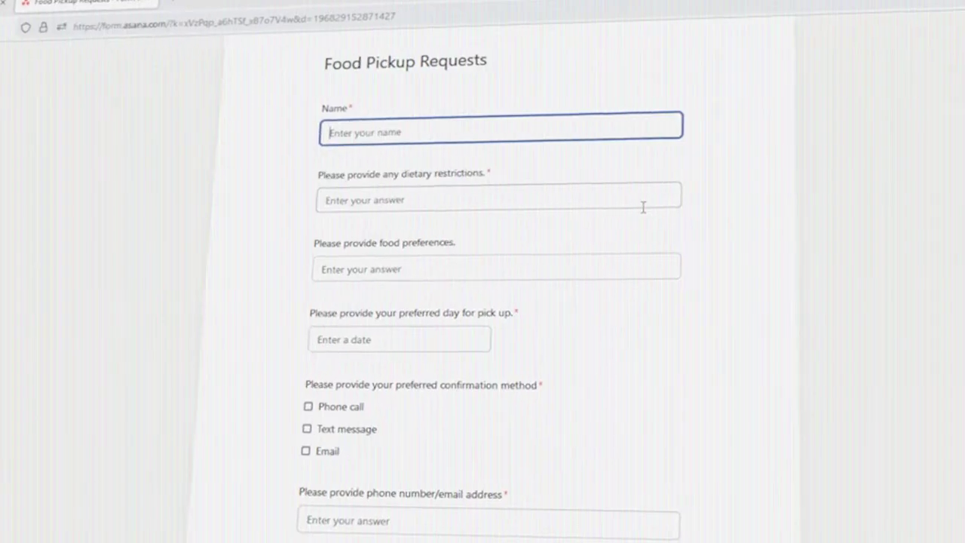
# Step: Enter the requester's first name on the Food Pickup Requests form
pyautogui.write('Baily')
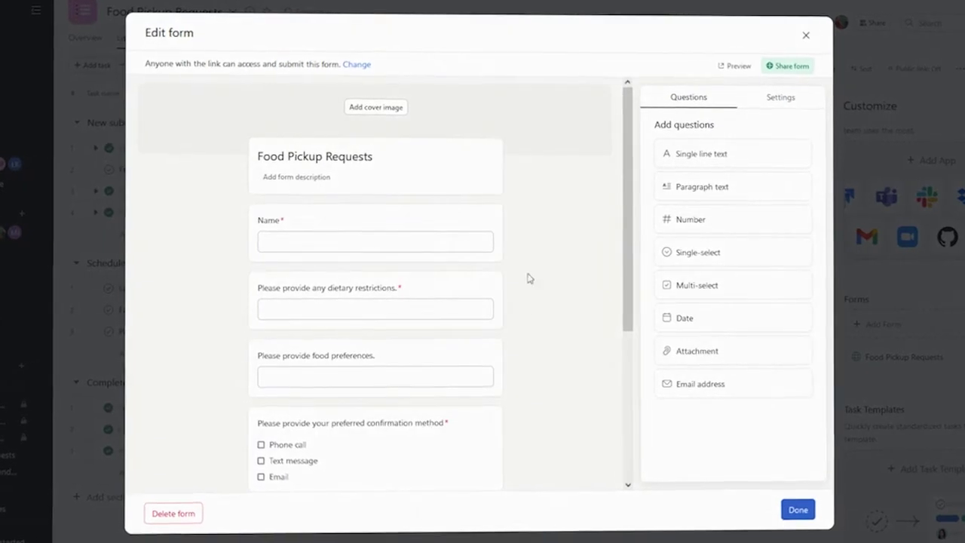
# Step: Step through the dietary, food preference, confirmation method and phone/email question cards
pyautogui.scroll(-1, 444, 224)
pyautogui.click(471, 224)
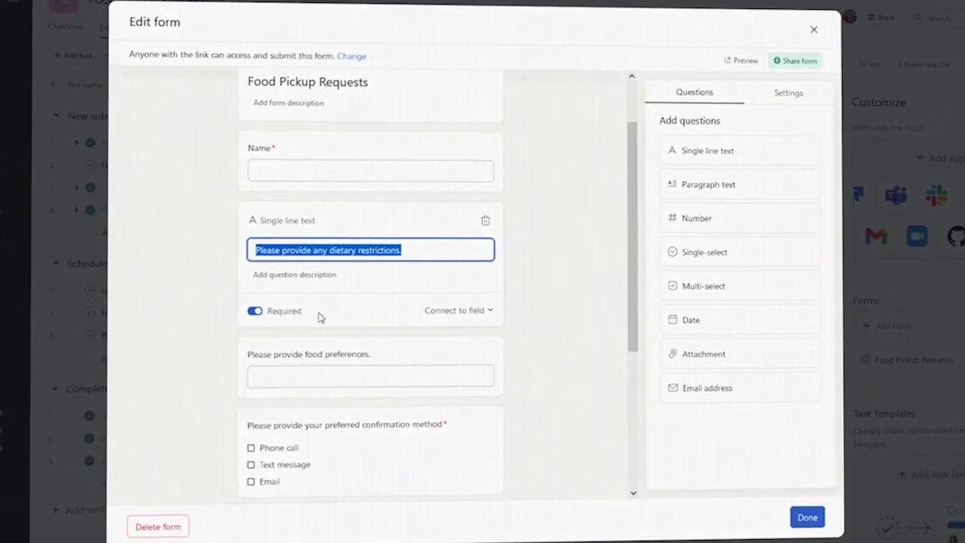
pyautogui.click(407, 355)
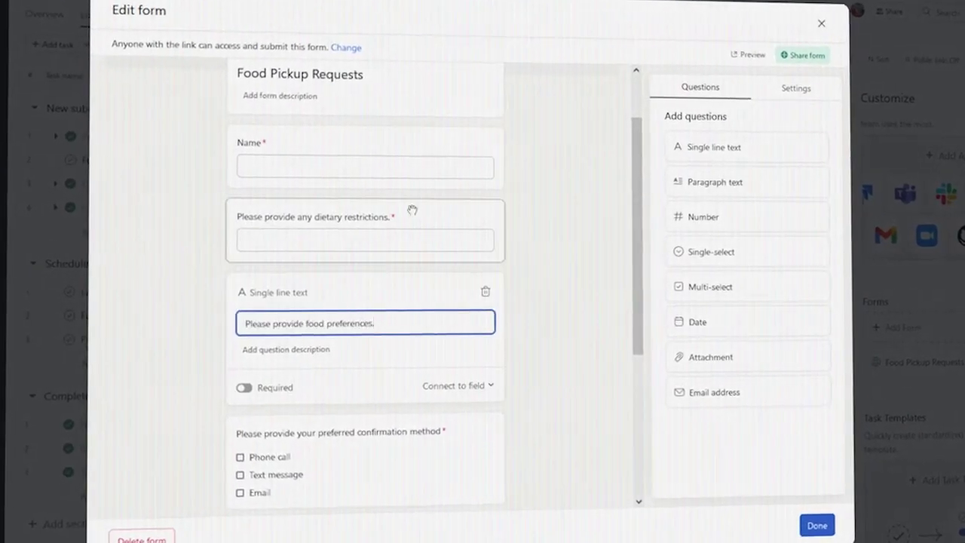
pyautogui.scroll(-3, 399, 254)
pyautogui.click(362, 249)
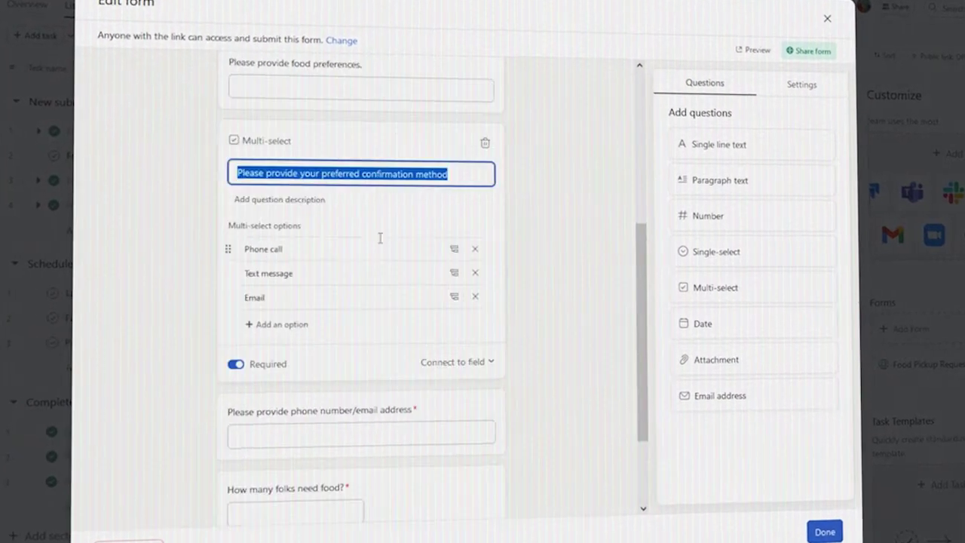
pyautogui.click(451, 410)
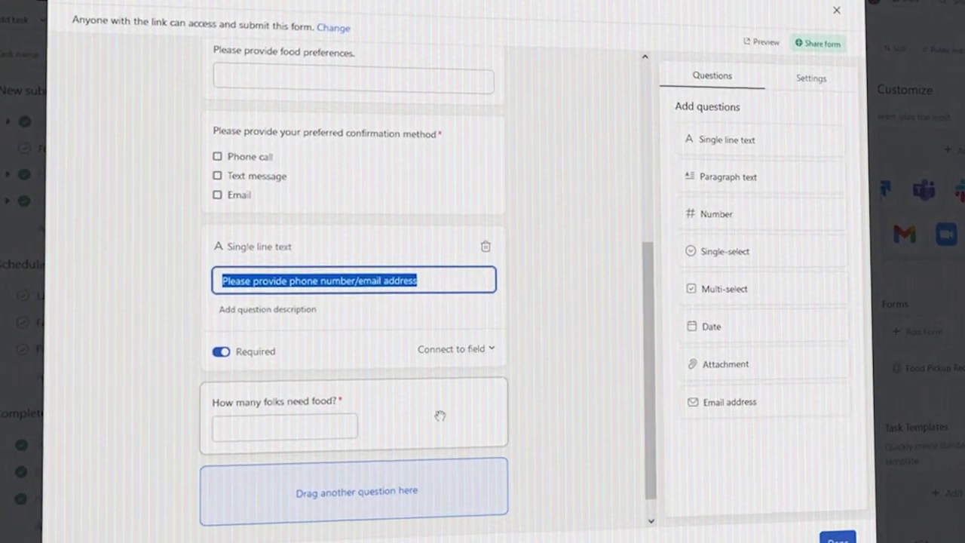
# Step: Add a Date question titled 'Please provide your preferred day for pick up'
pyautogui.scroll(3, 468, 347)
pyautogui.moveTo(754, 336); pyautogui.dragTo(330, 301)
pyautogui.write('Please provide your preferred day')
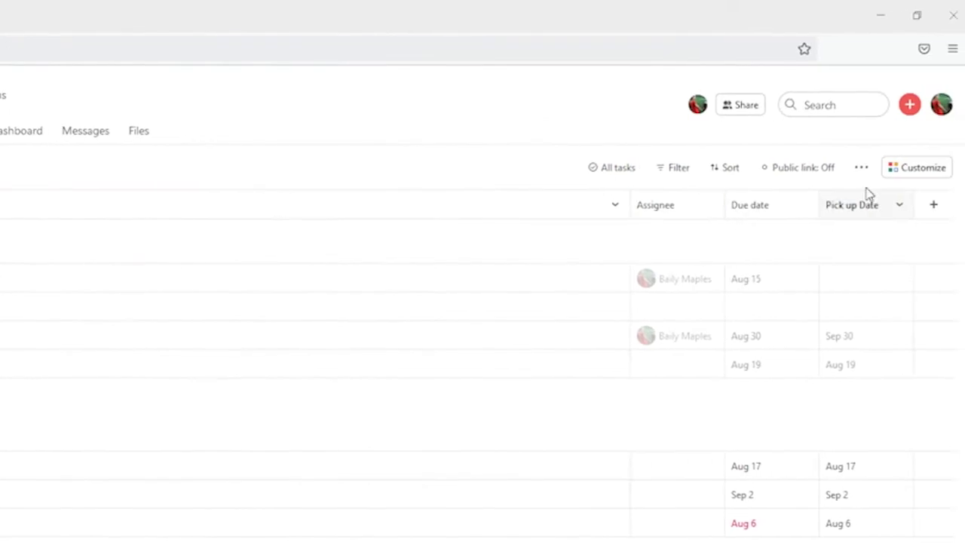
# Step: Open the Food Pickup Requests form editor from the Customize panel's Forms list
pyautogui.click(942, 176)
pyautogui.scroll(-3, 851, 520)
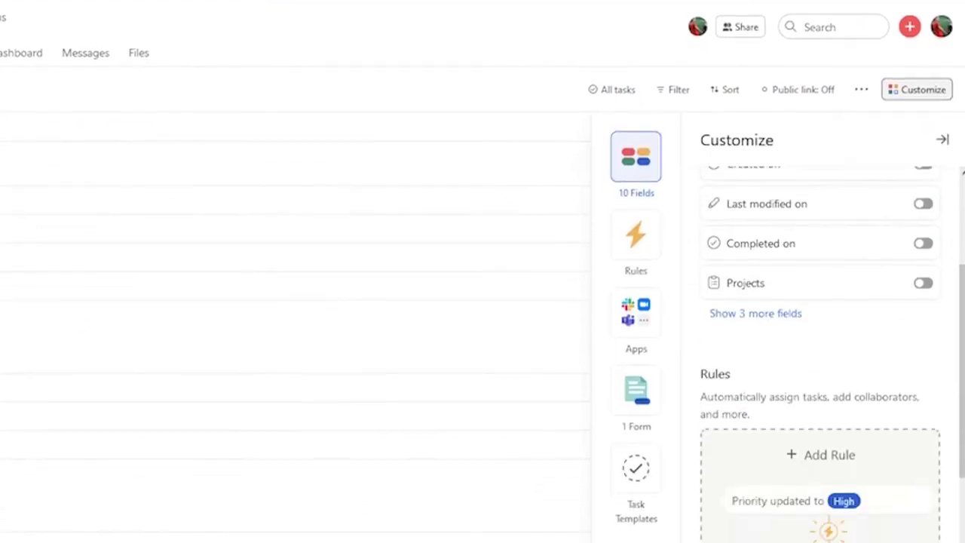
pyautogui.scroll(-10, 830, 452)
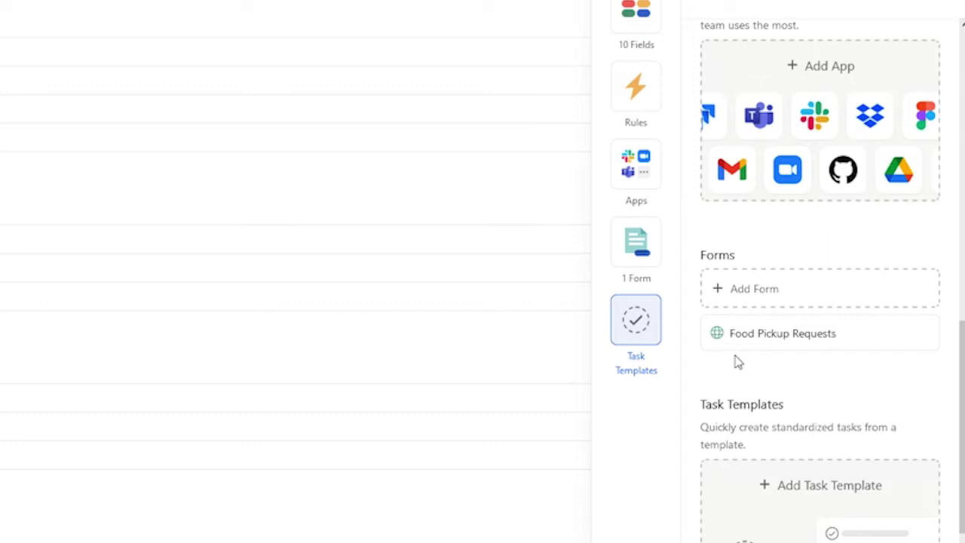
pyautogui.moveTo(752, 352)
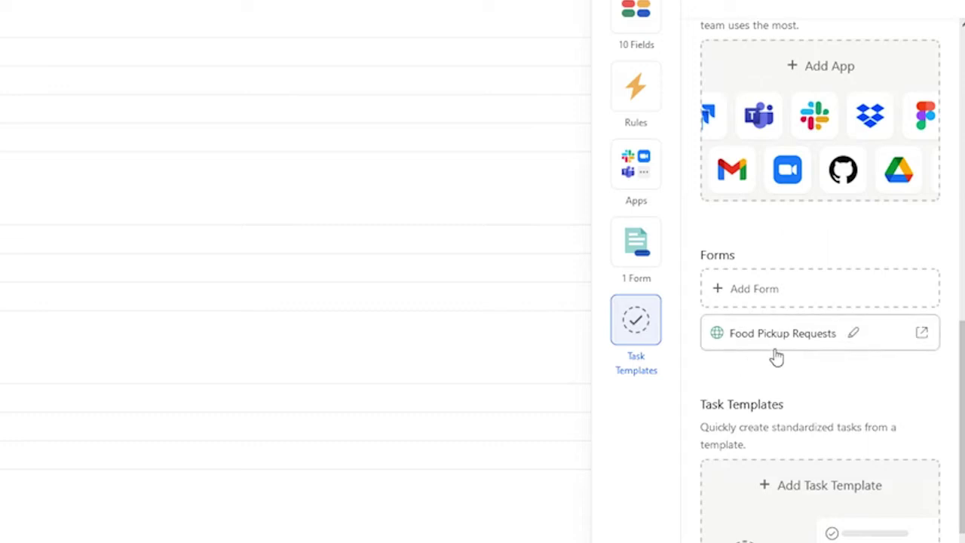
pyautogui.click(857, 337)
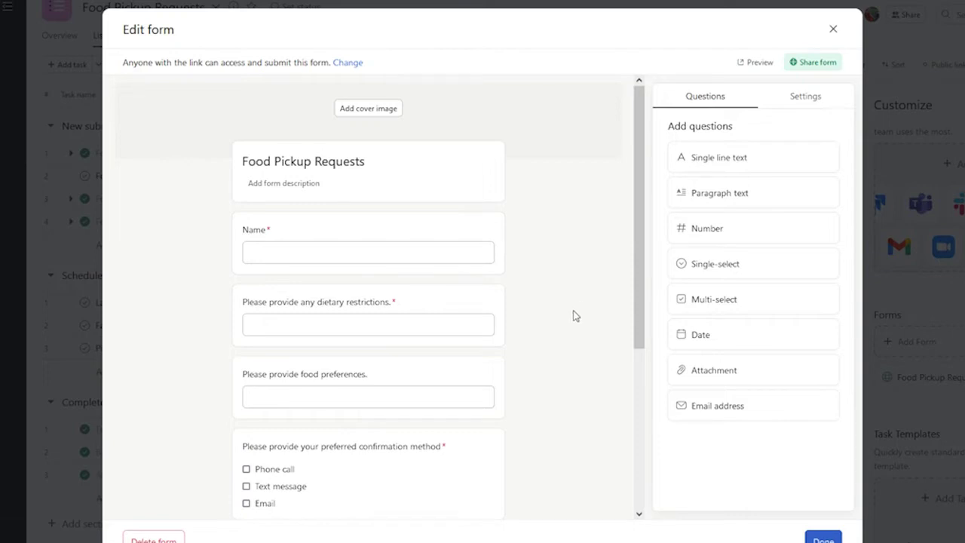
pyautogui.scroll(-1, 539, 340)
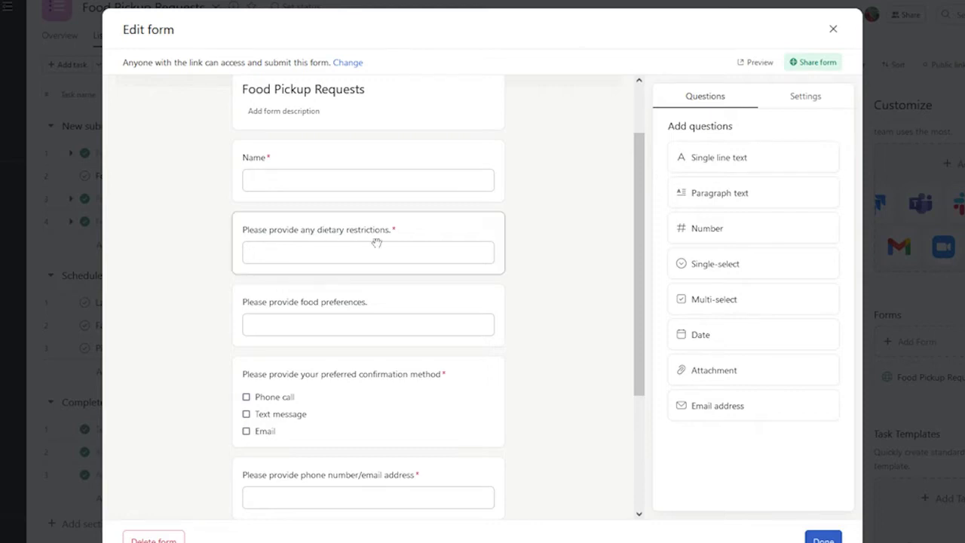
pyautogui.click(475, 241)
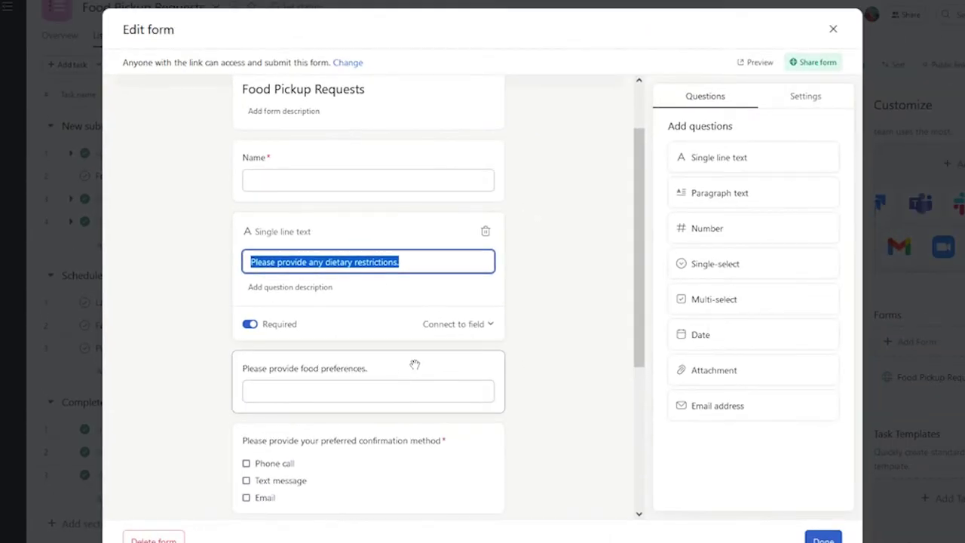
pyautogui.click(402, 367)
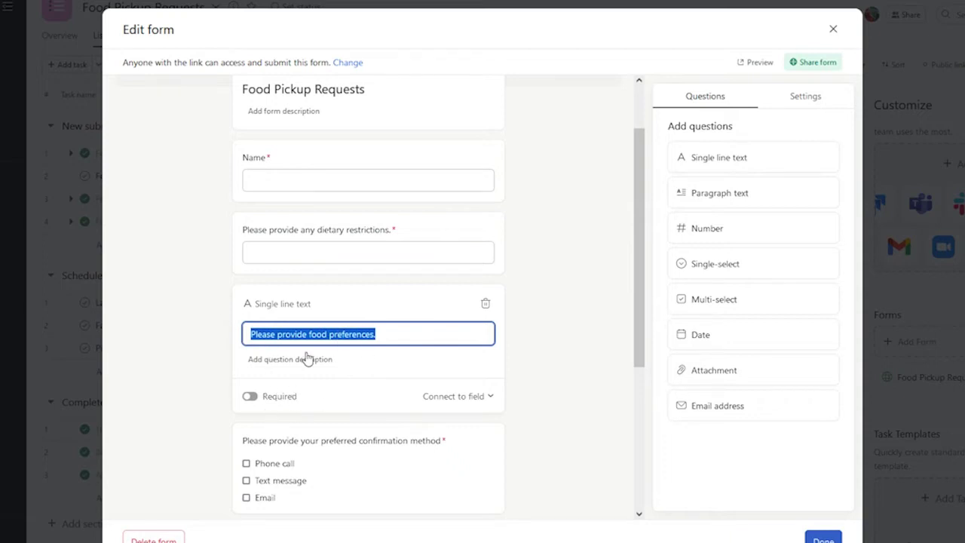
pyautogui.click(392, 336)
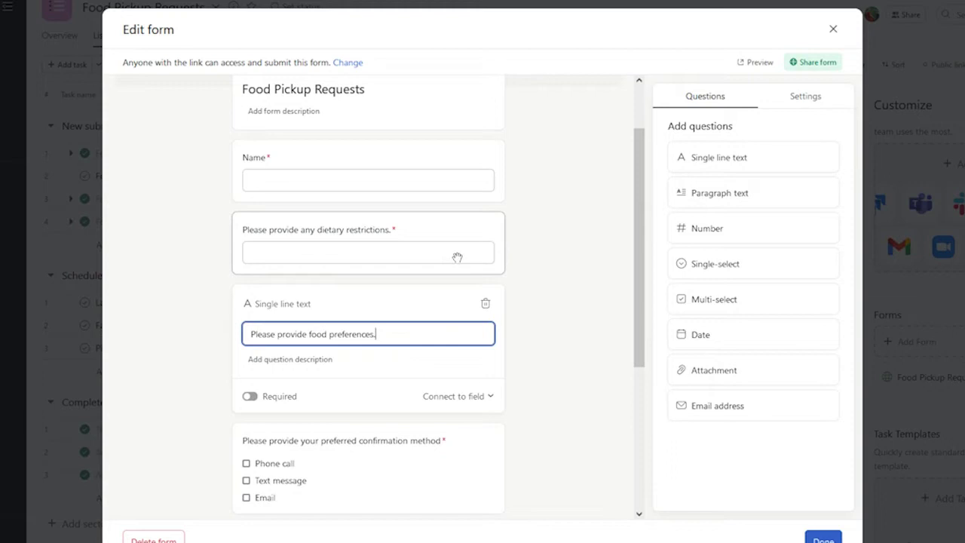
pyautogui.scroll(-3, 462, 312)
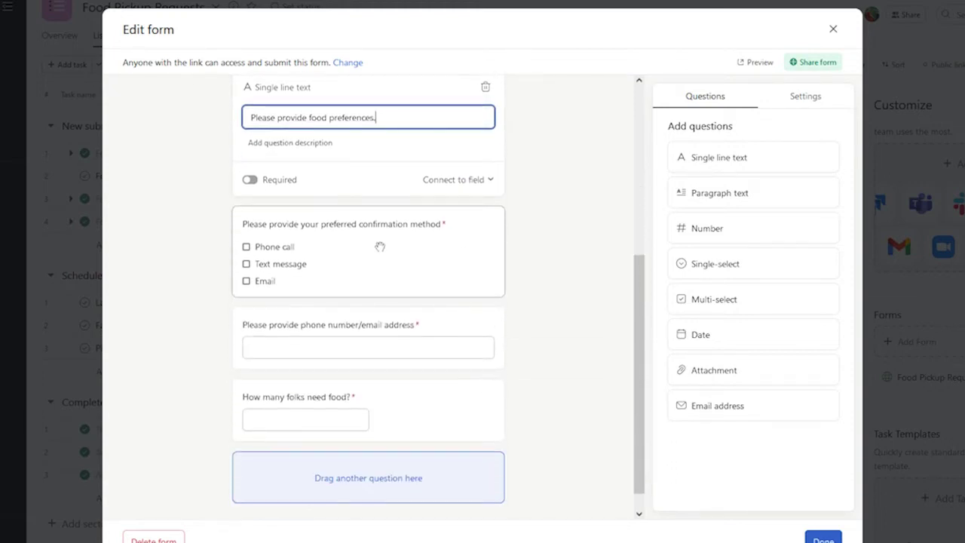
pyautogui.click(383, 250)
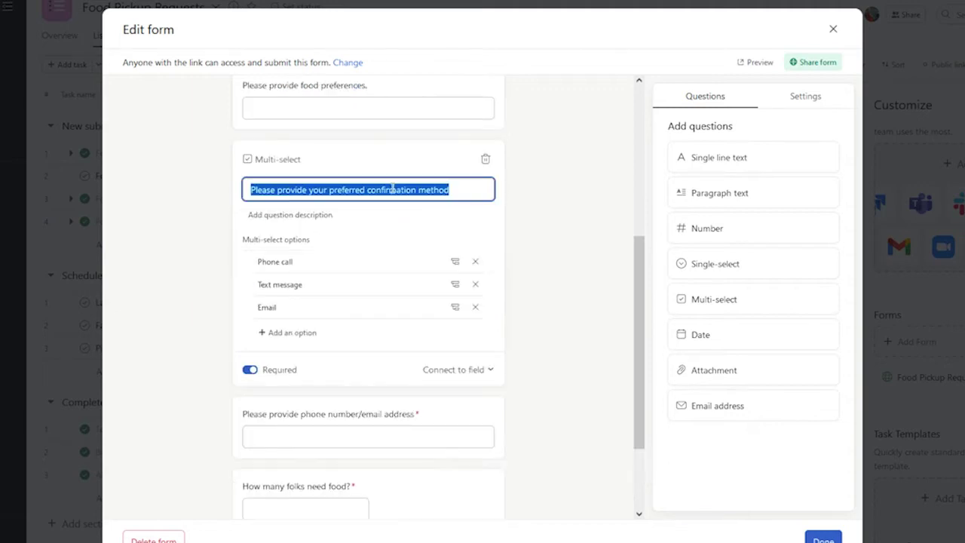
pyautogui.click(453, 414)
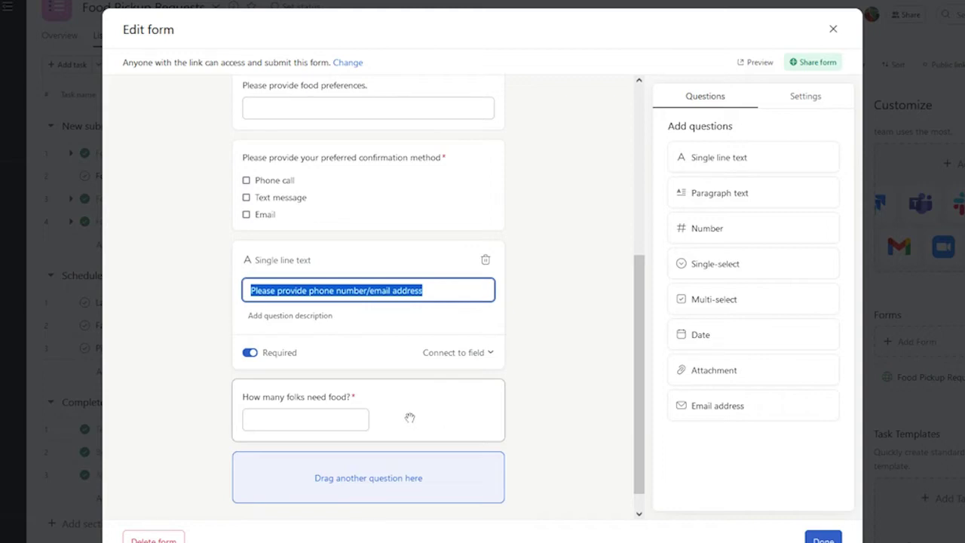
pyautogui.scroll(2, 568, 310)
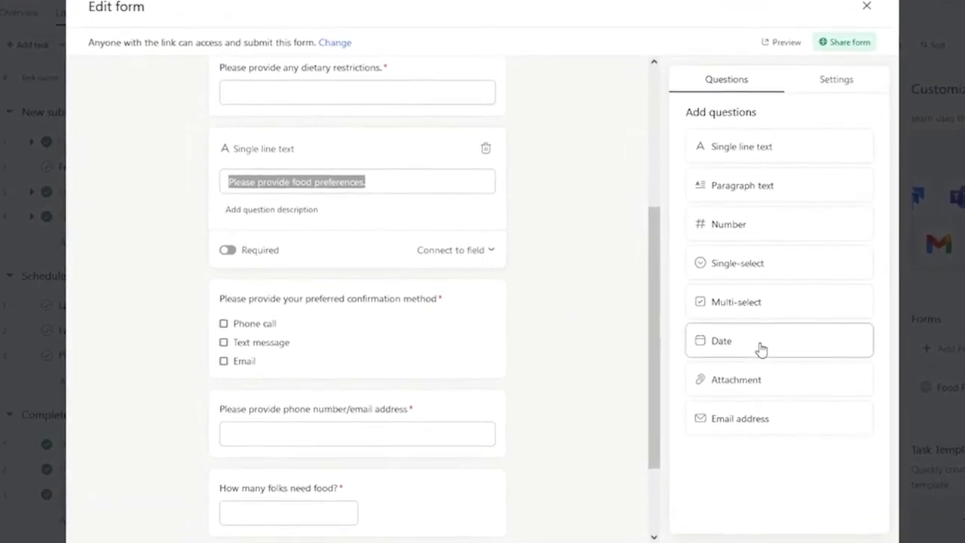
# Step: Place a new Date question below the food preferences question and start its title
pyautogui.moveTo(762, 349); pyautogui.dragTo(340, 311)
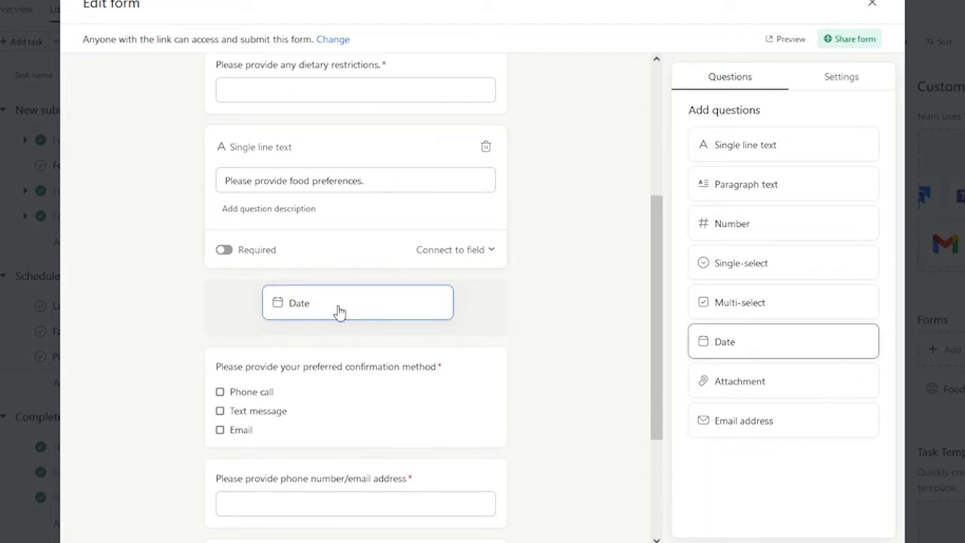
pyautogui.moveTo(340, 311); pyautogui.dragTo(341, 312)
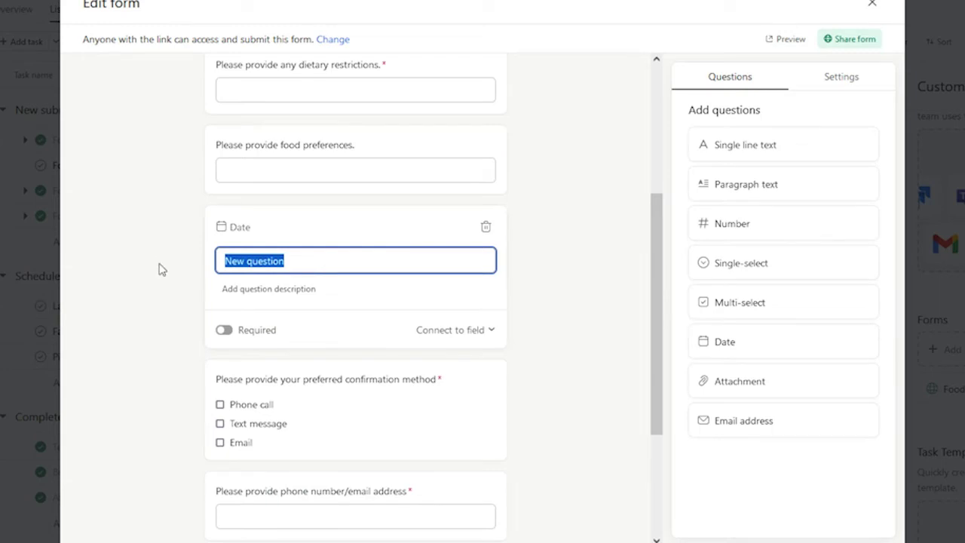
pyautogui.write('P')
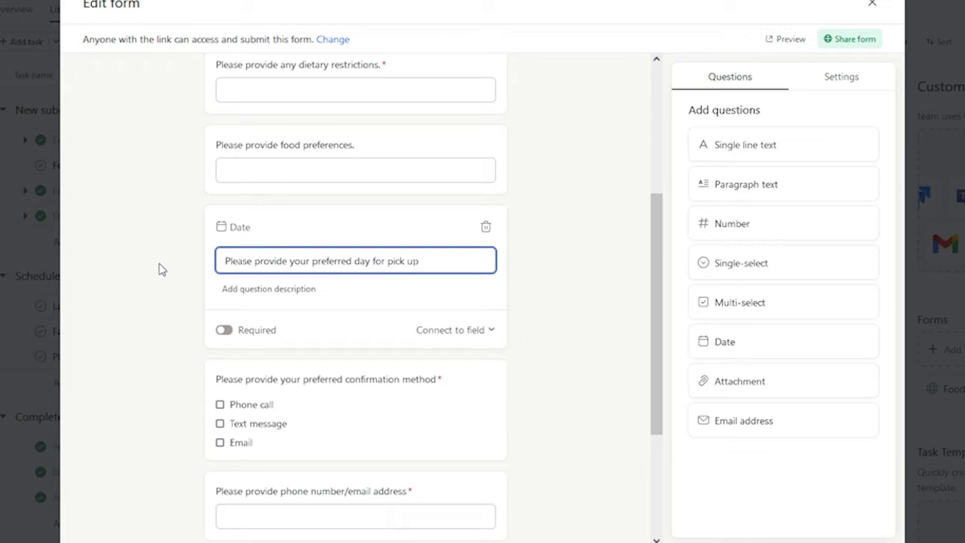
# Step: Make the pickup date question required and connect its answer to Due date
pyautogui.click(224, 330)
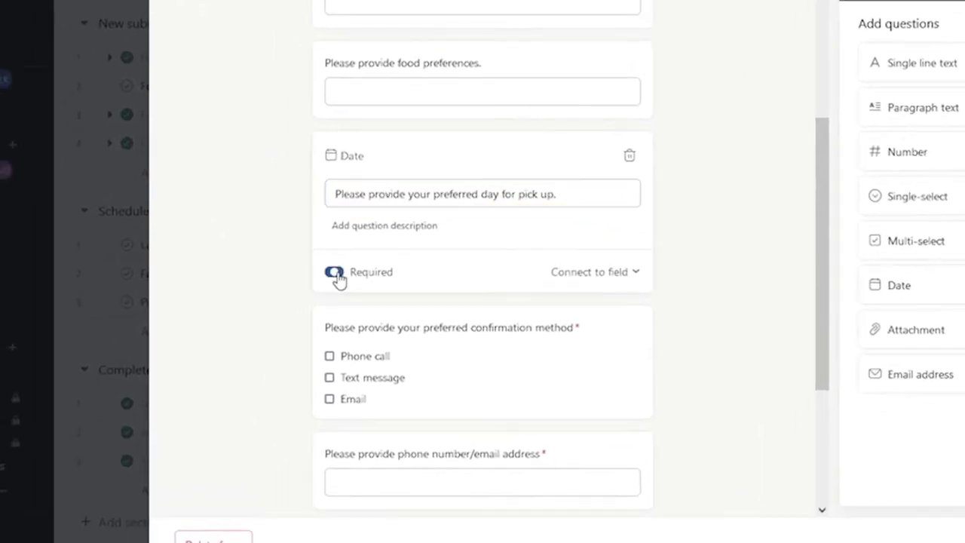
pyautogui.click(625, 276)
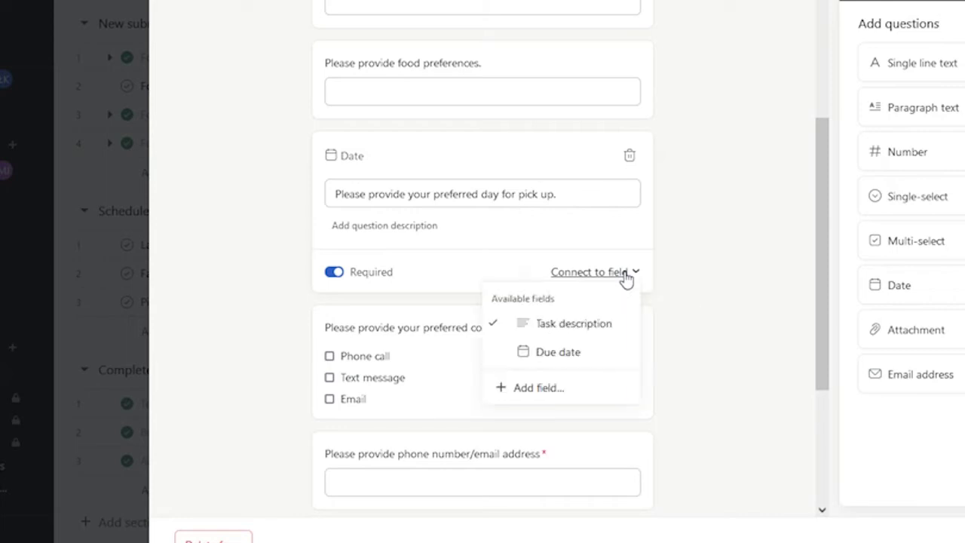
pyautogui.click(591, 353)
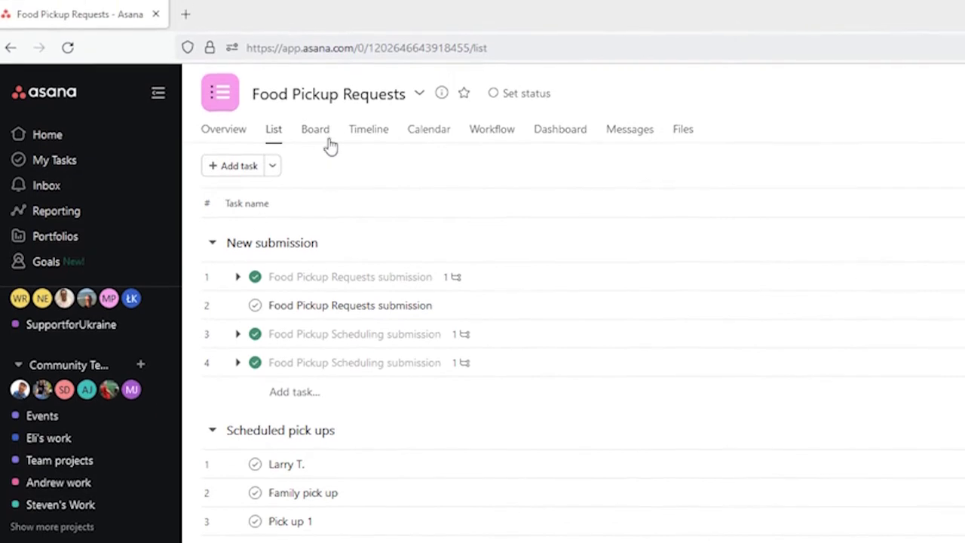
# Step: Switch the Food Pickup Requests project to Board view
pyautogui.click(326, 141)
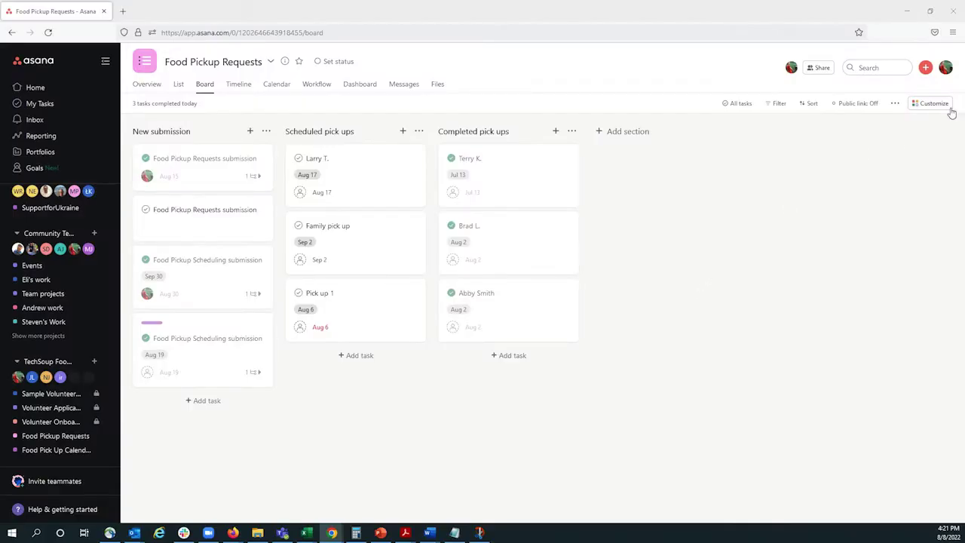
# Step: Create a custom rule assigning tasks moved into New submission to a teammate
pyautogui.click(943, 110)
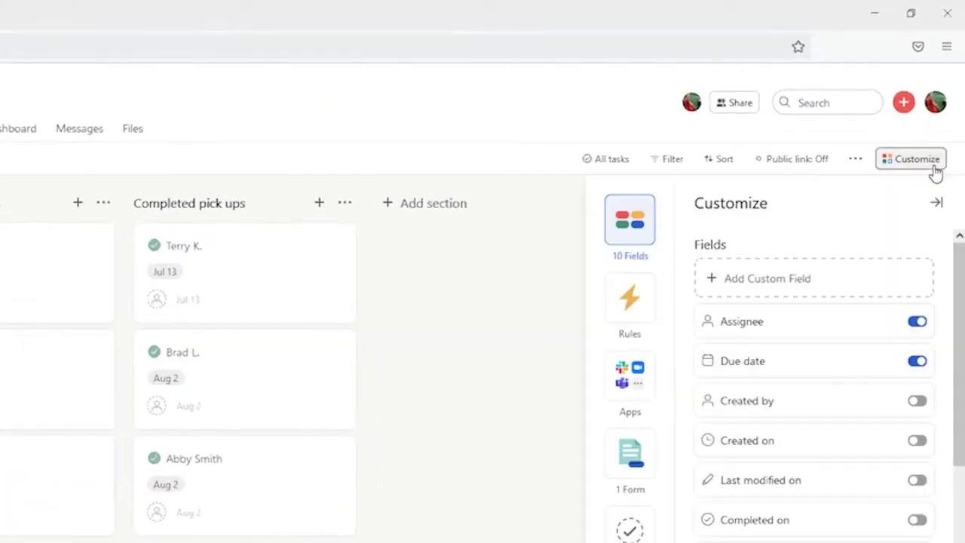
pyautogui.scroll(-2, 875, 528)
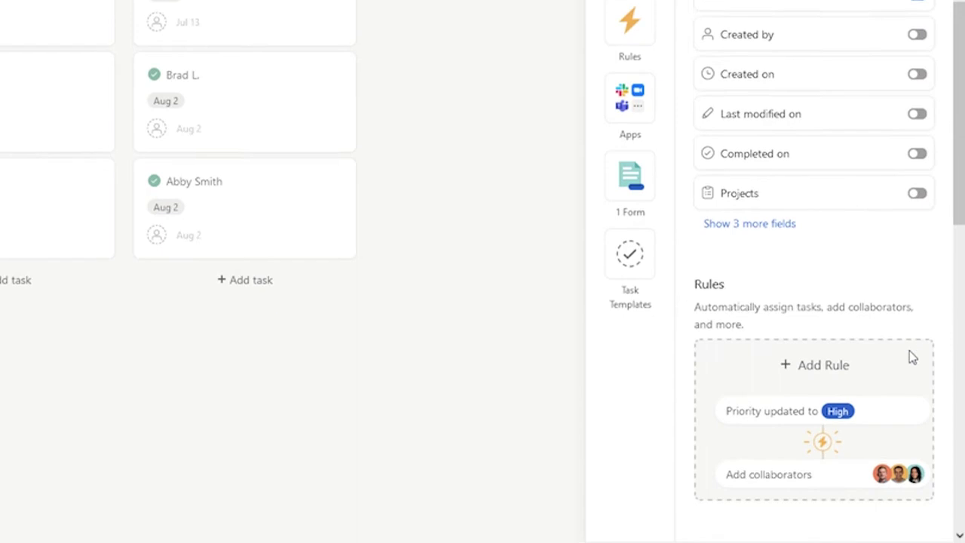
pyautogui.click(868, 270)
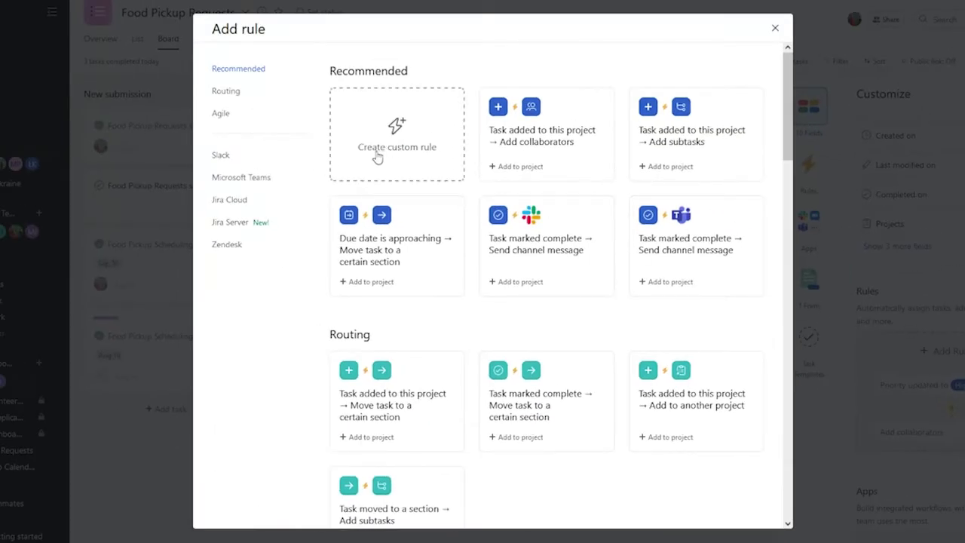
pyautogui.click(378, 155)
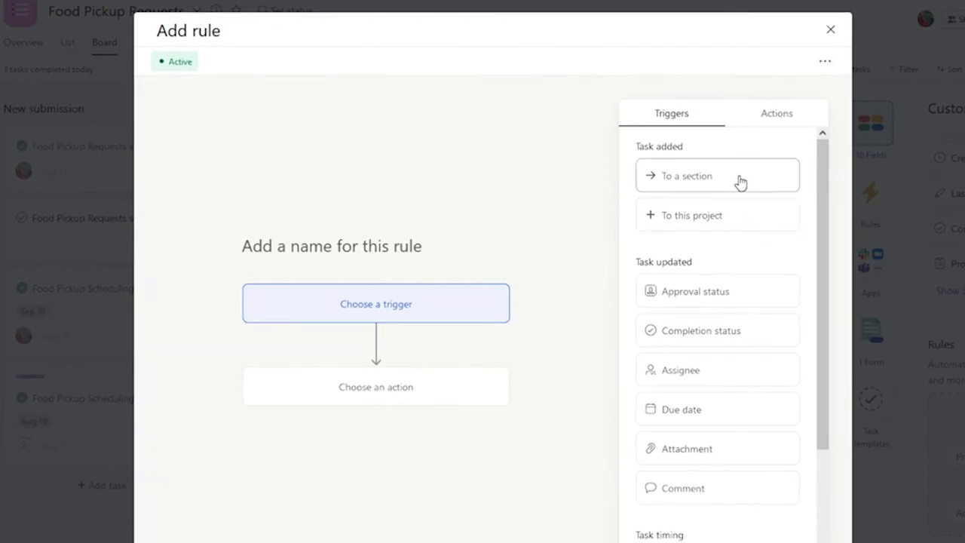
pyautogui.click(741, 183)
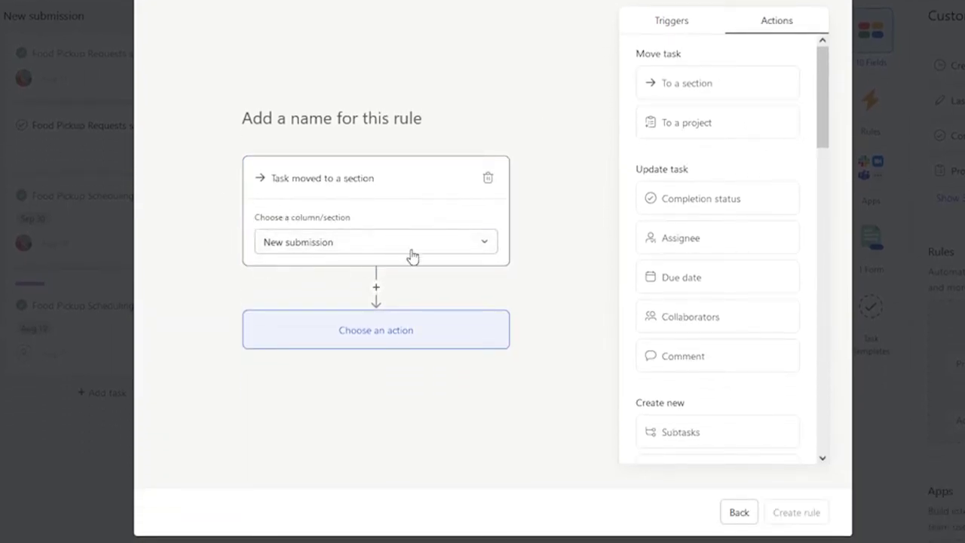
pyautogui.click(409, 338)
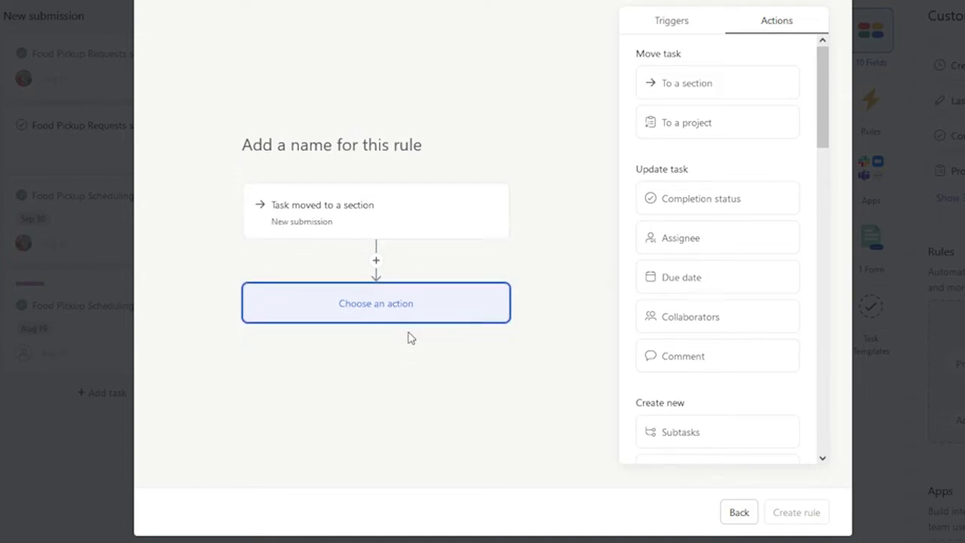
pyautogui.click(701, 243)
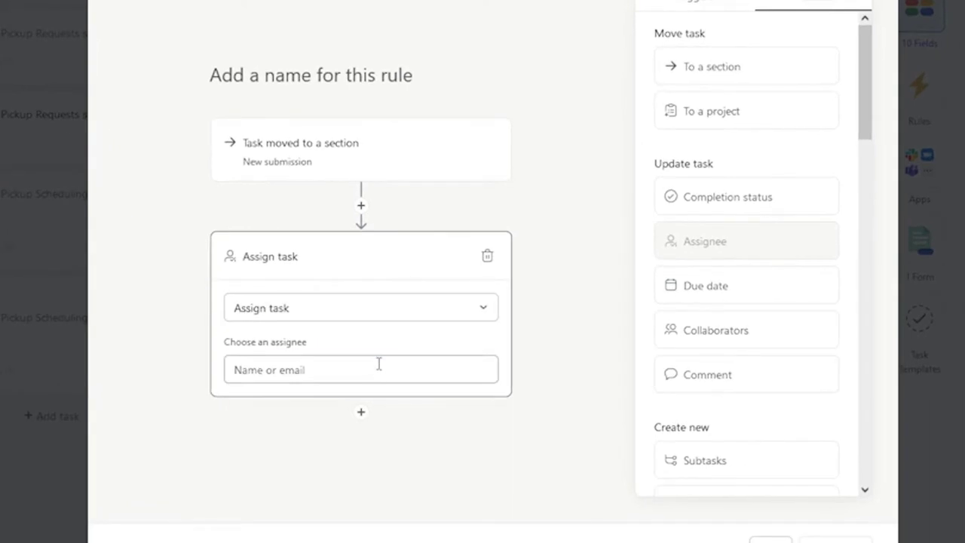
pyautogui.click(389, 352)
pyautogui.click(426, 411)
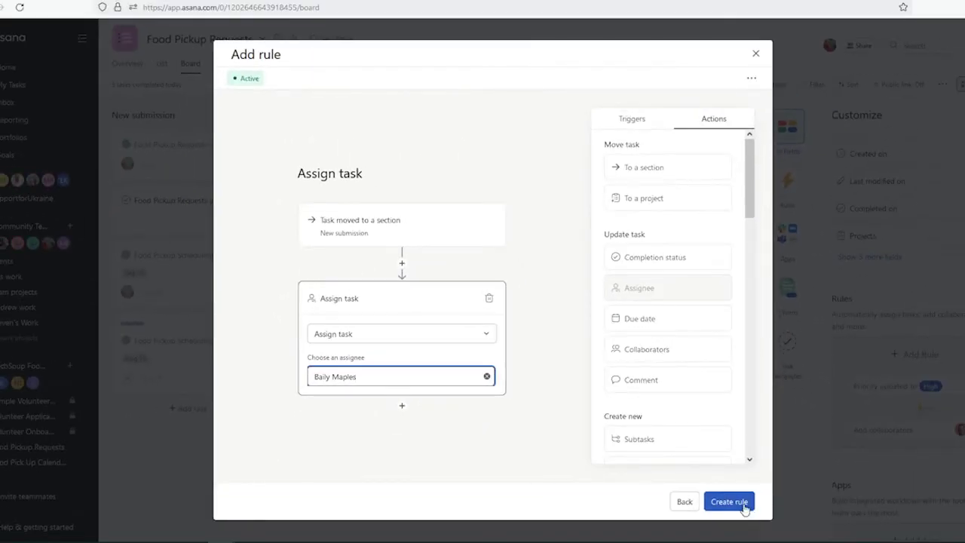
pyautogui.click(729, 502)
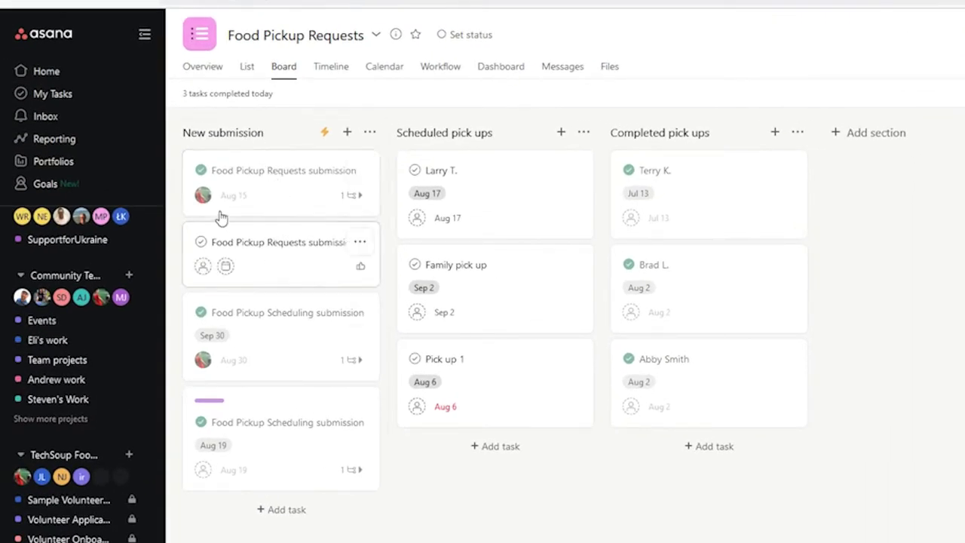
# Step: Open the Food Pickup Requests form link in a new browser tab
pyautogui.moveTo(206, 202)
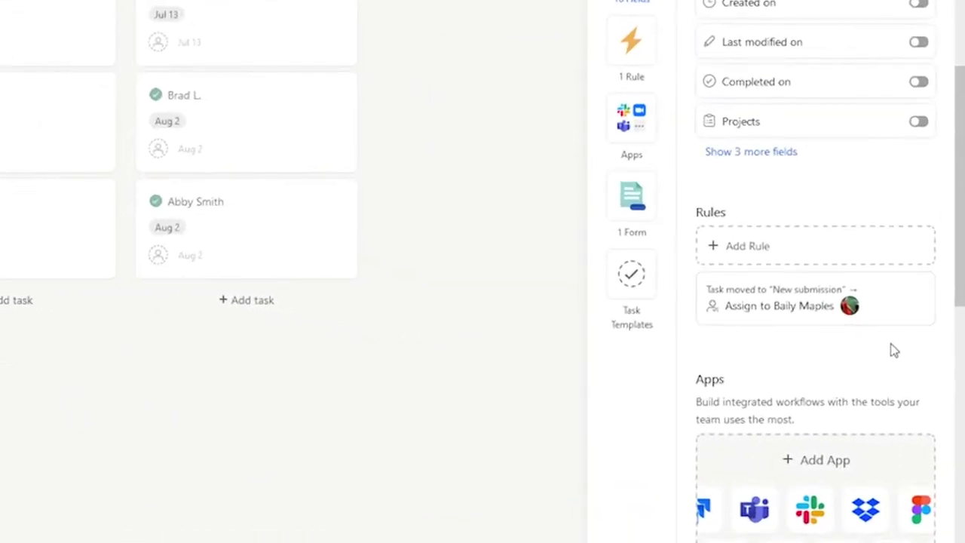
pyautogui.scroll(-7, 892, 349)
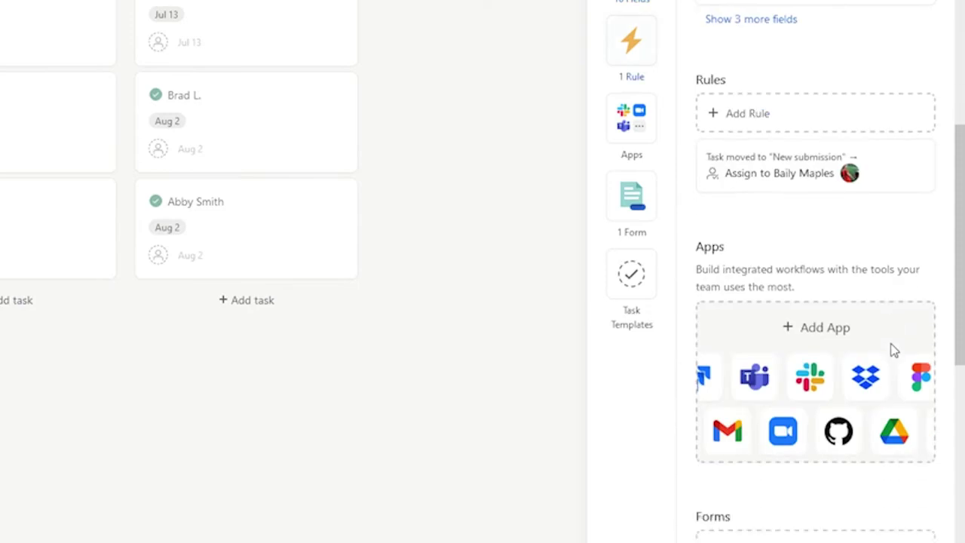
pyautogui.scroll(2, 829, 369)
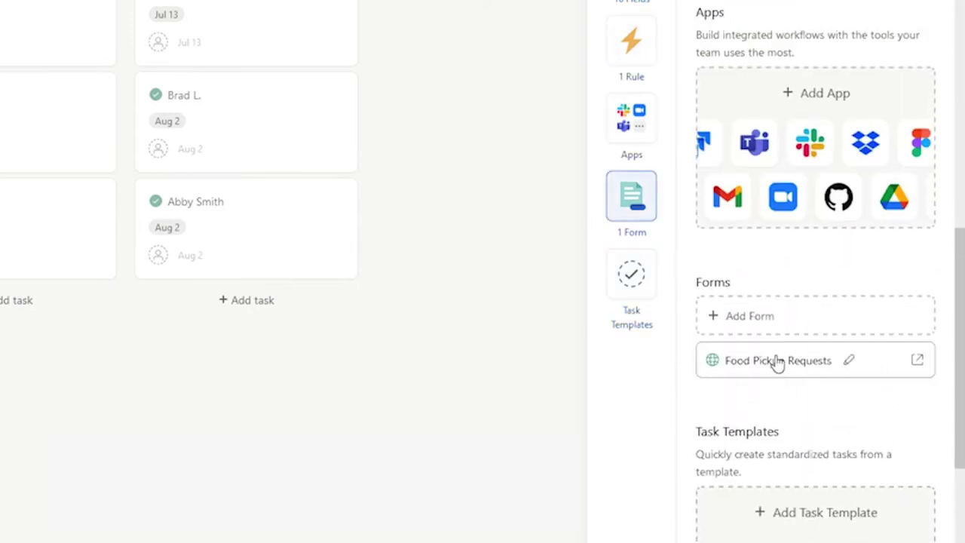
pyautogui.click(776, 361)
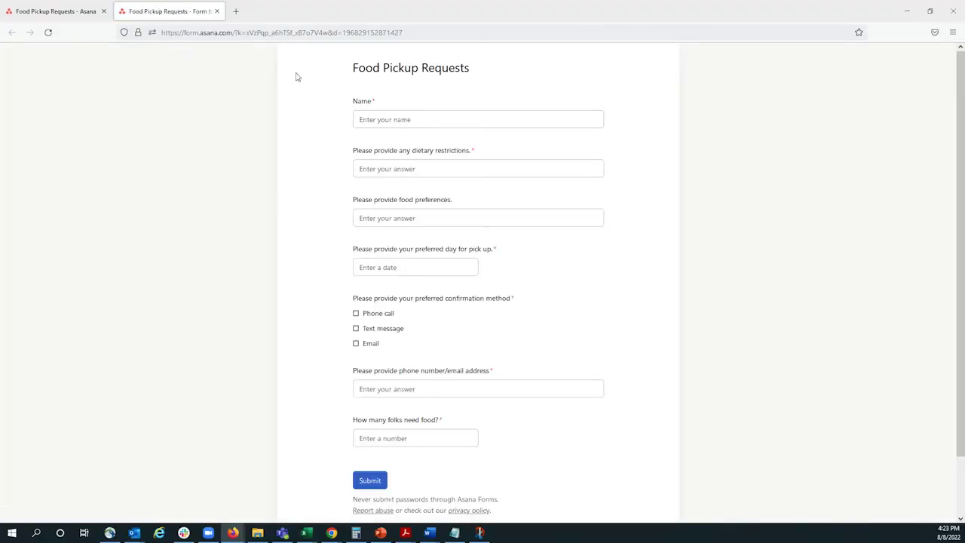
# Step: Fill in the requester's name, no dairy restriction and N/A food preferences
pyautogui.click(406, 119)
pyautogui.write('Baily')
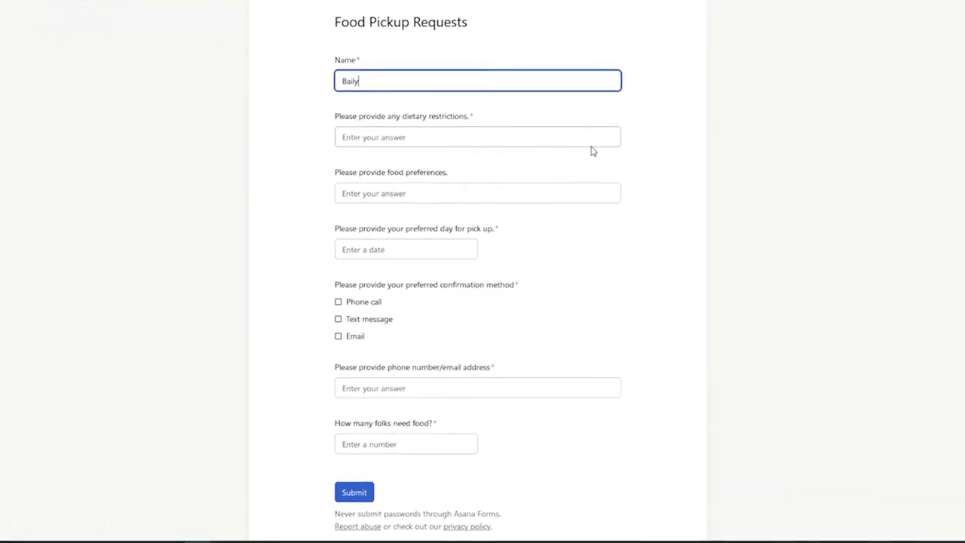
pyautogui.press('Tab')
pyautogui.write('No dai')
pyautogui.press('Tab')
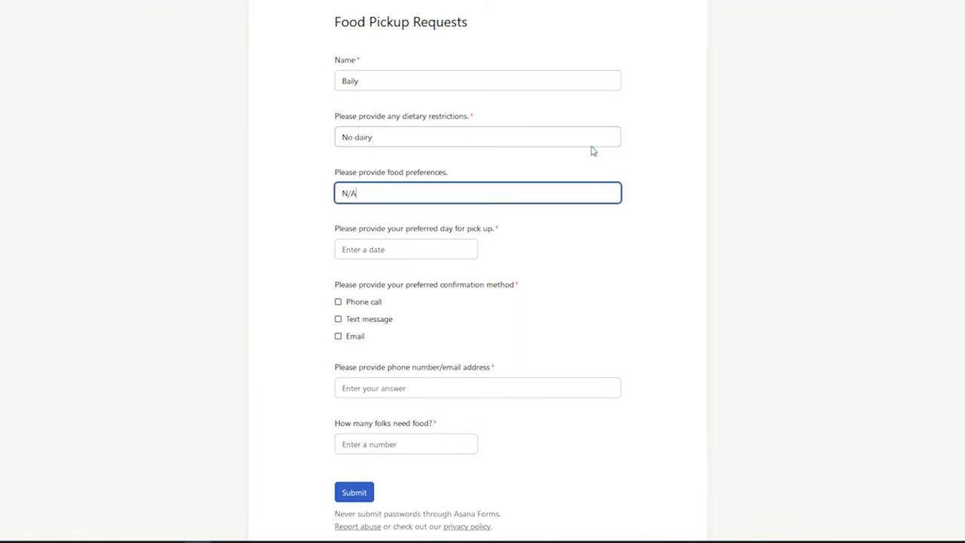
pyautogui.write('N/A')
pyautogui.press('Tab')
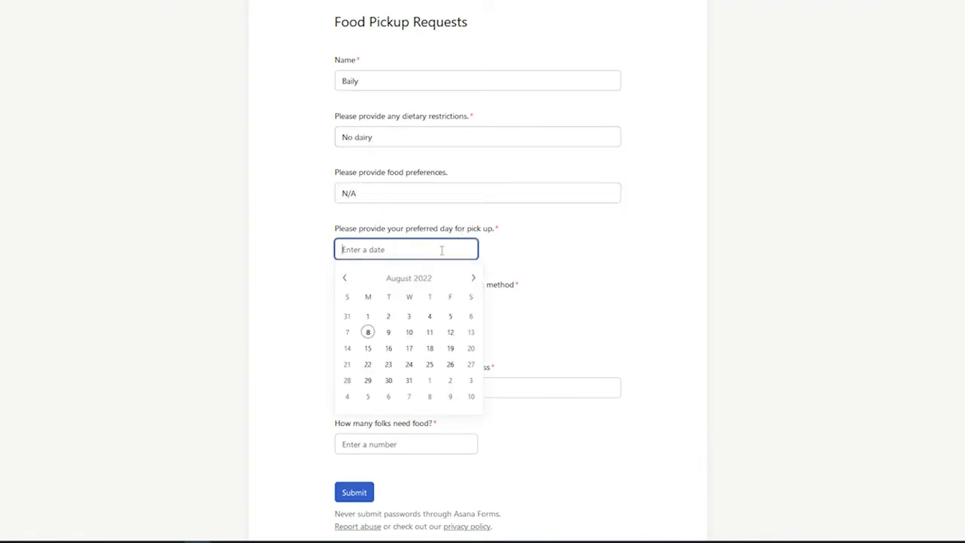
# Step: Set pickup to August 15, choose email confirmation, enter the e-mail address and 3 people
pyautogui.click(369, 349)
pyautogui.click(338, 336)
pyautogui.click(403, 395)
pyautogui.click(394, 444)
pyautogui.write('3')
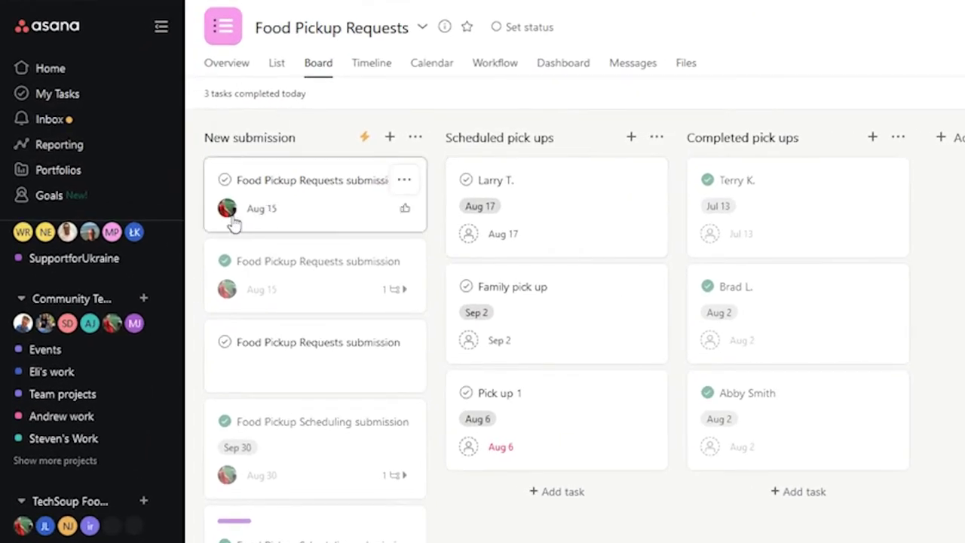
# Step: Select the new request, check Food Pick Up Calendar, then return to Food Pickup Requests
pyautogui.click(294, 216)
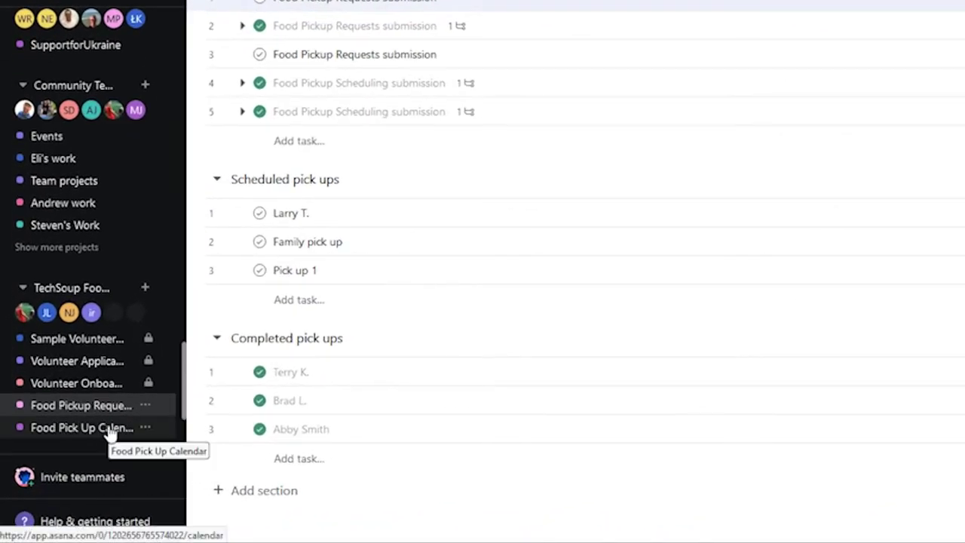
pyautogui.click(110, 431)
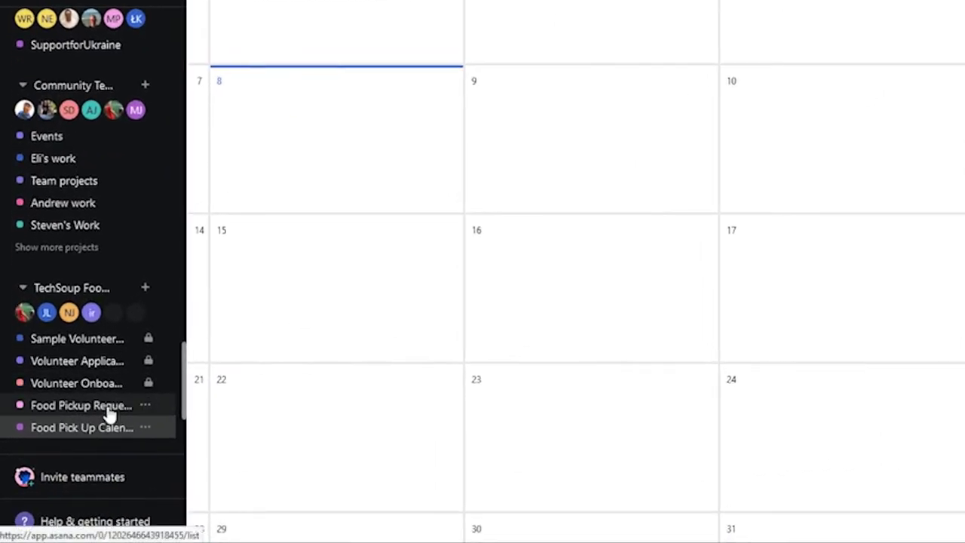
pyautogui.click(110, 414)
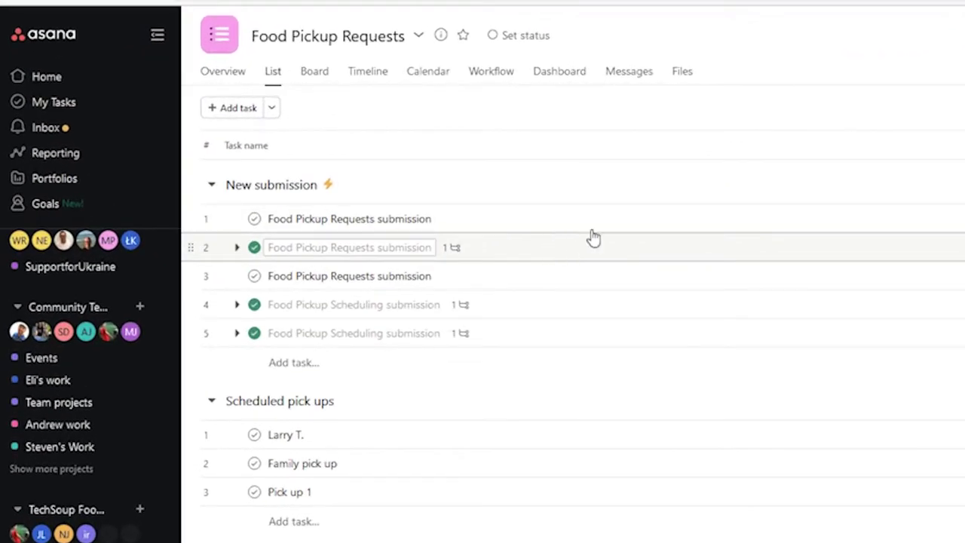
# Step: Open the first submission task and add it to the Food Pick Up Calendar project
pyautogui.click(610, 219)
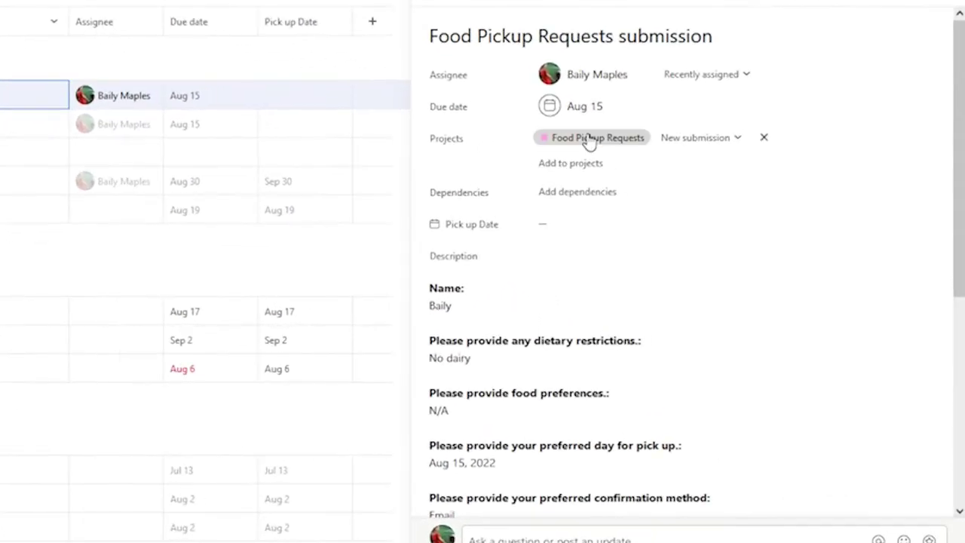
pyautogui.click(589, 165)
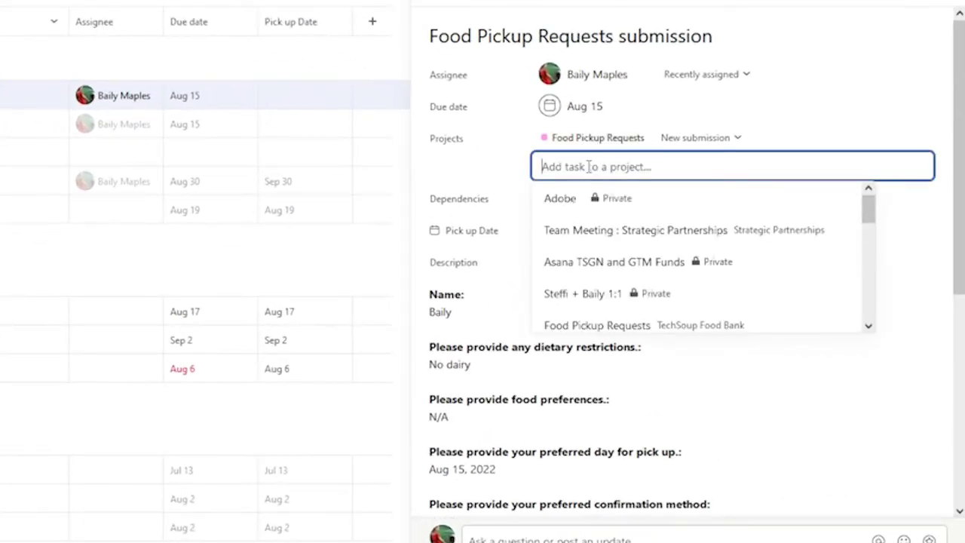
pyautogui.write('Foo')
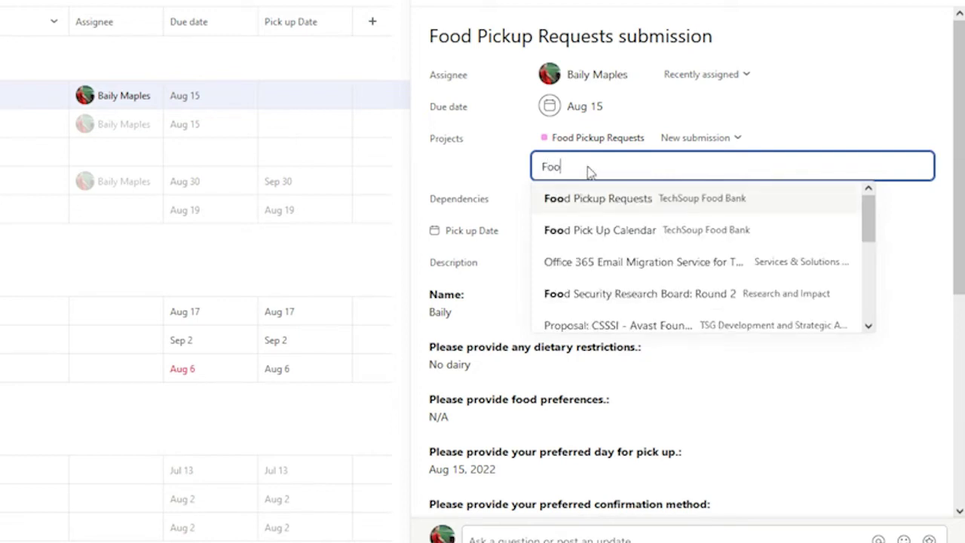
pyautogui.click(678, 243)
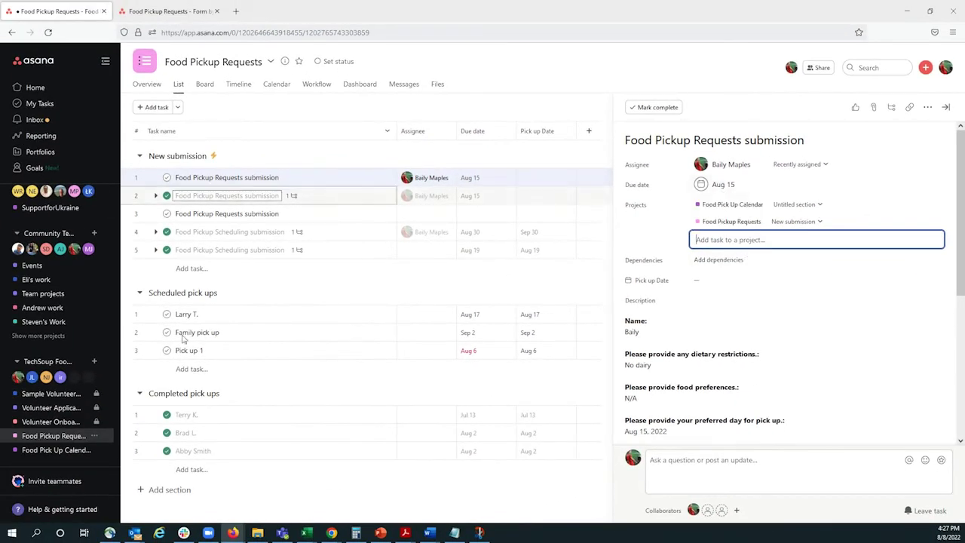
# Step: Open Food Pick Up Calendar and review the Aug 15 submission task's details
pyautogui.click(79, 451)
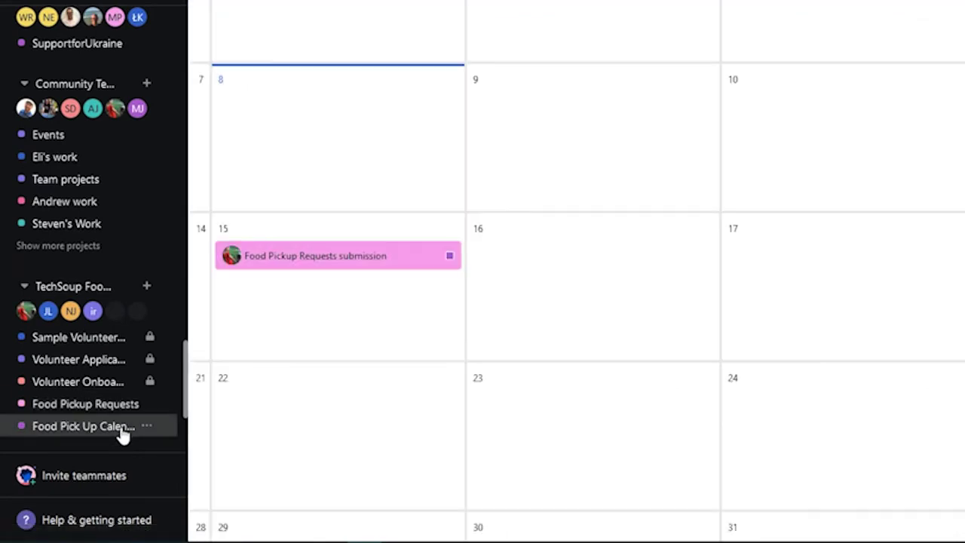
pyautogui.click(405, 260)
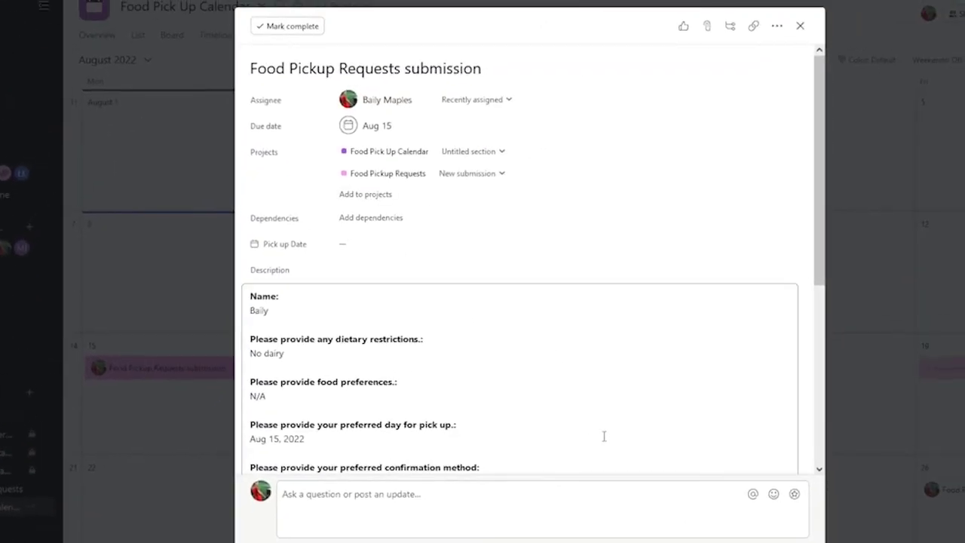
pyautogui.scroll(-2, 607, 431)
pyautogui.scroll(-2, 593, 370)
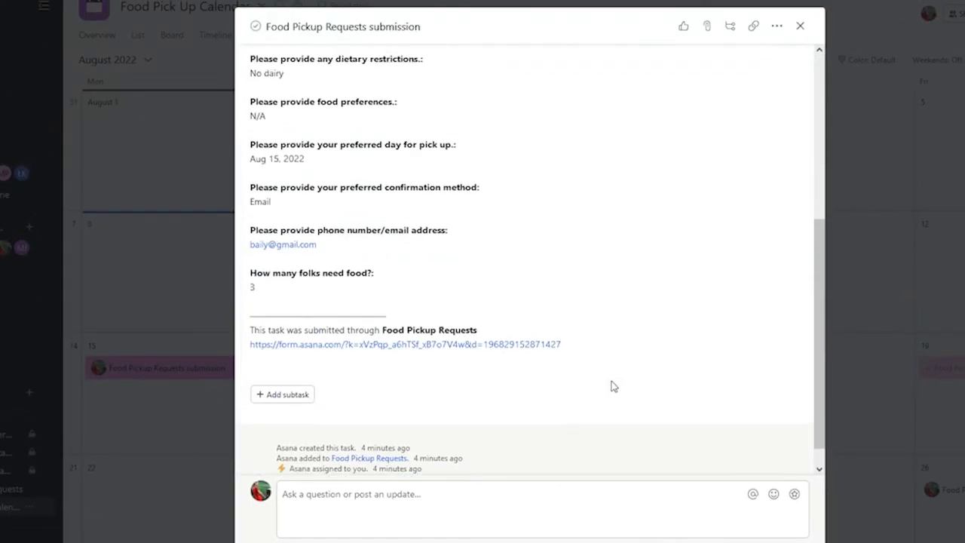
pyautogui.scroll(2, 603, 377)
pyautogui.scroll(2, 616, 217)
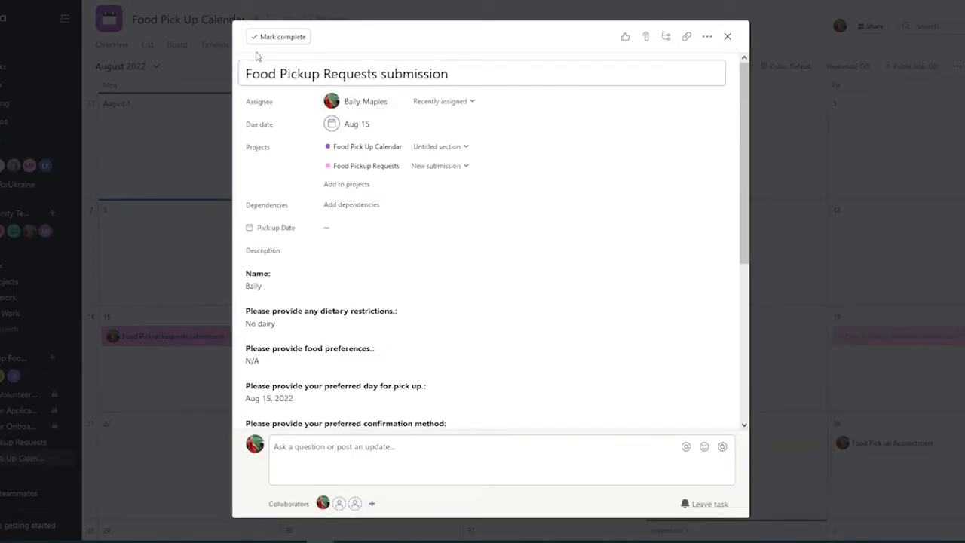
pyautogui.scroll(-3, 468, 319)
pyautogui.scroll(-1, 437, 376)
pyautogui.scroll(3, 437, 376)
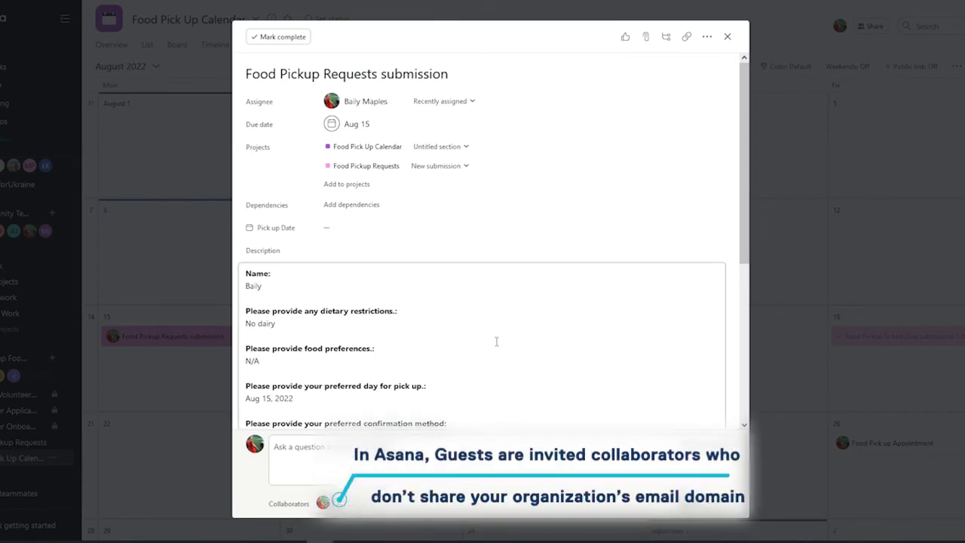
# Step: Delete the phone/email and confirmation-method questions and answers from the task description
pyautogui.scroll(-3, 499, 339)
pyautogui.moveTo(311, 350); pyautogui.dragTo(245, 331)
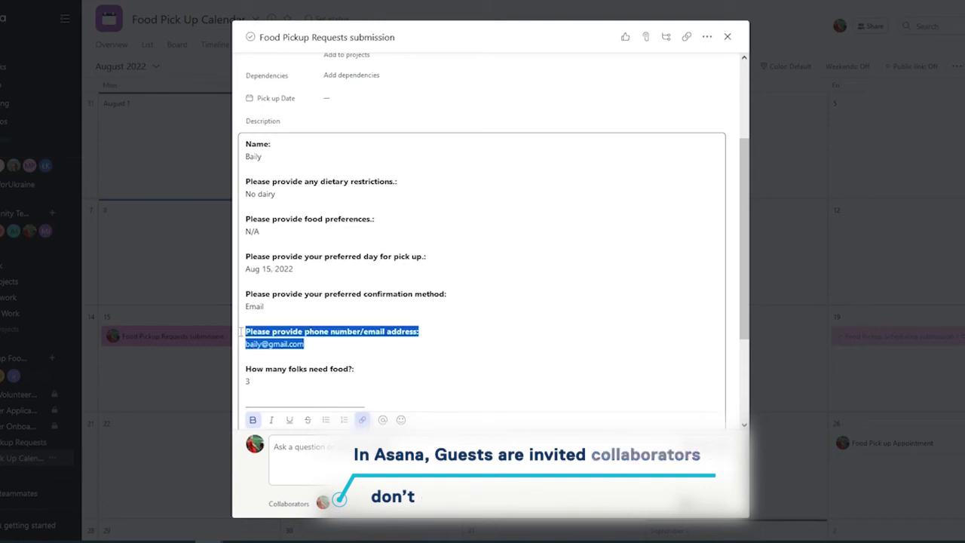
pyautogui.press('BackSpace')
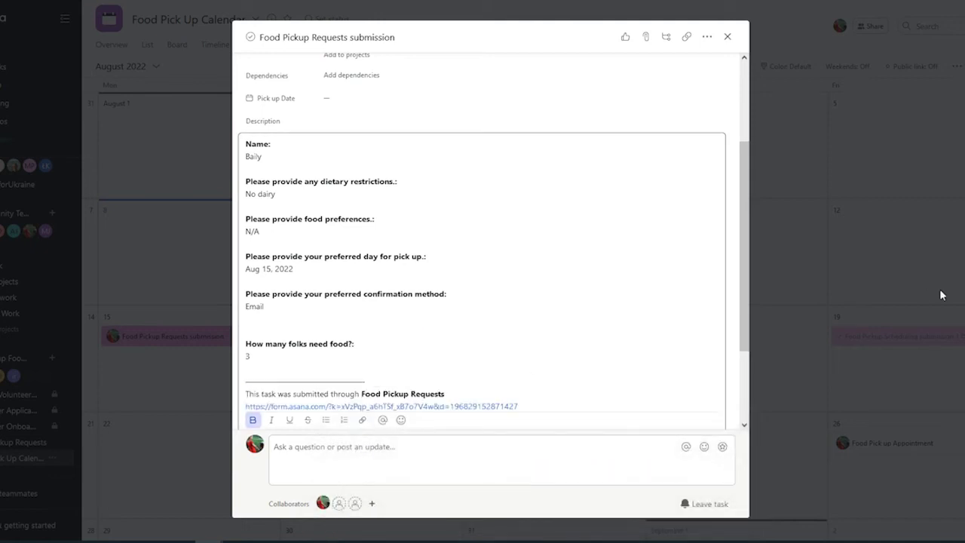
pyautogui.press('BackSpace')
pyautogui.keyDown('shift'); pyautogui.click(233, 296); pyautogui.keyUp('shift')
pyautogui.press('BackSpace')
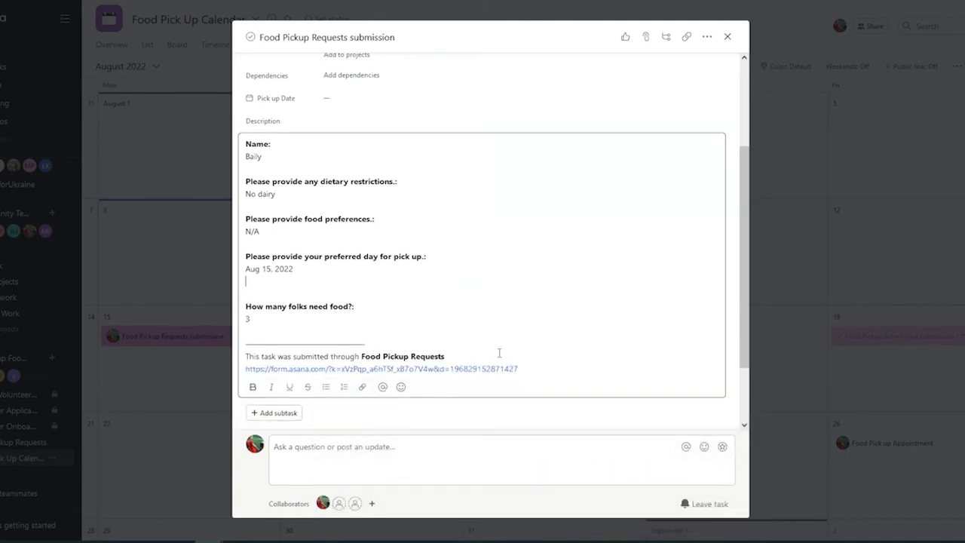
pyautogui.scroll(3, 490, 346)
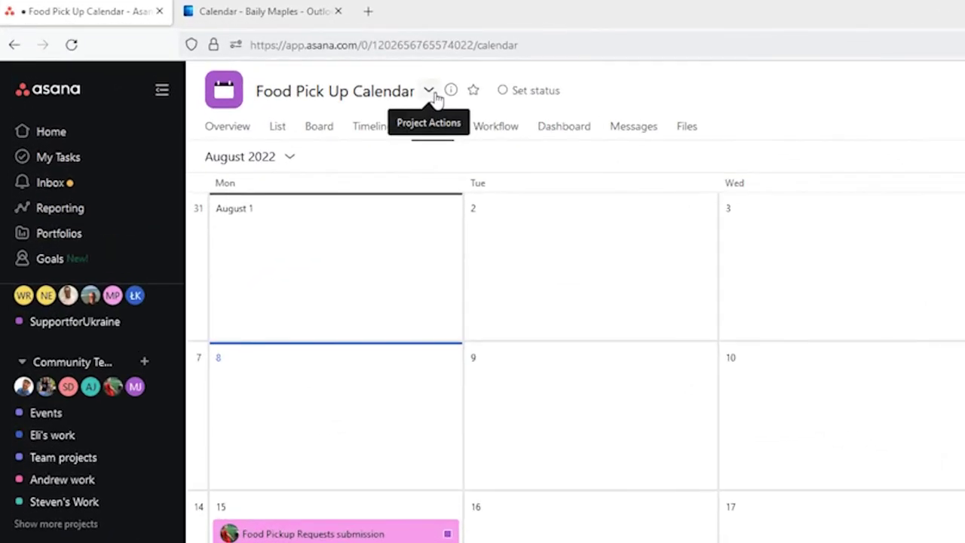
# Step: Sync the Food Pick Up Calendar project to Outlook via iCal, opening the downloaded ical(2).ics file
pyautogui.click(434, 96)
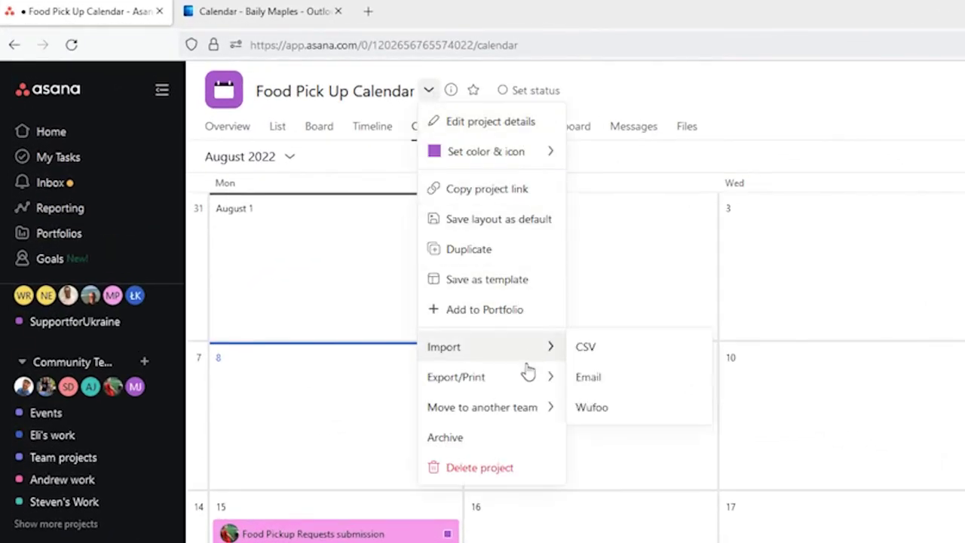
pyautogui.moveTo(527, 385)
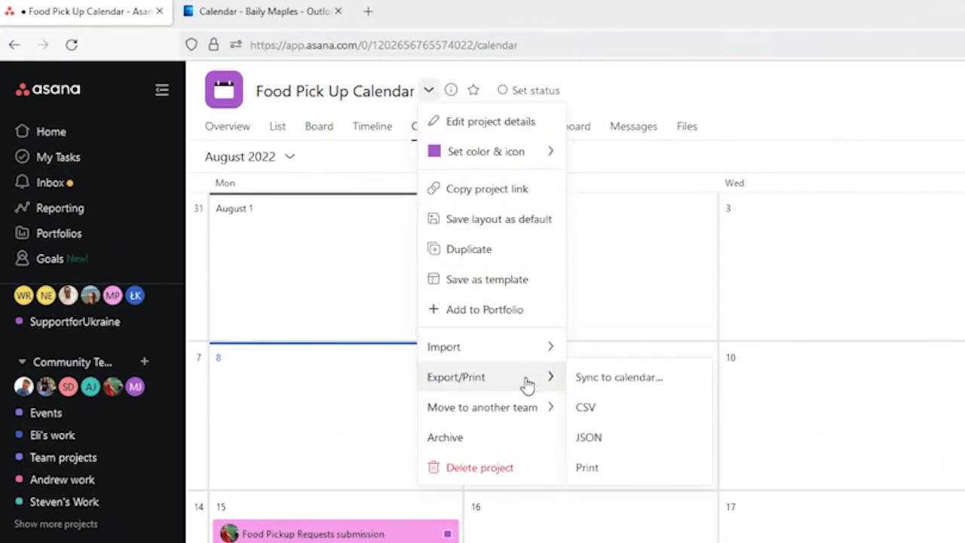
pyautogui.click(675, 386)
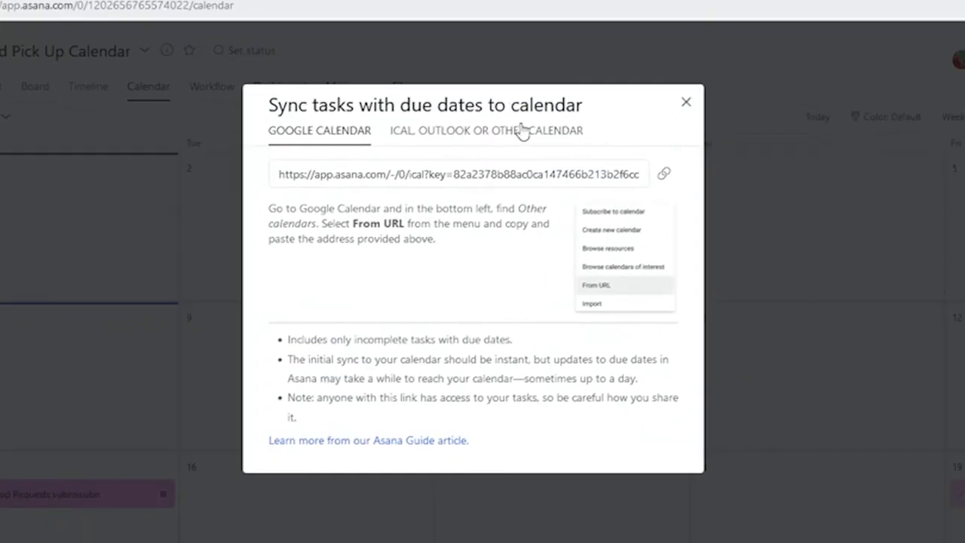
pyautogui.click(550, 138)
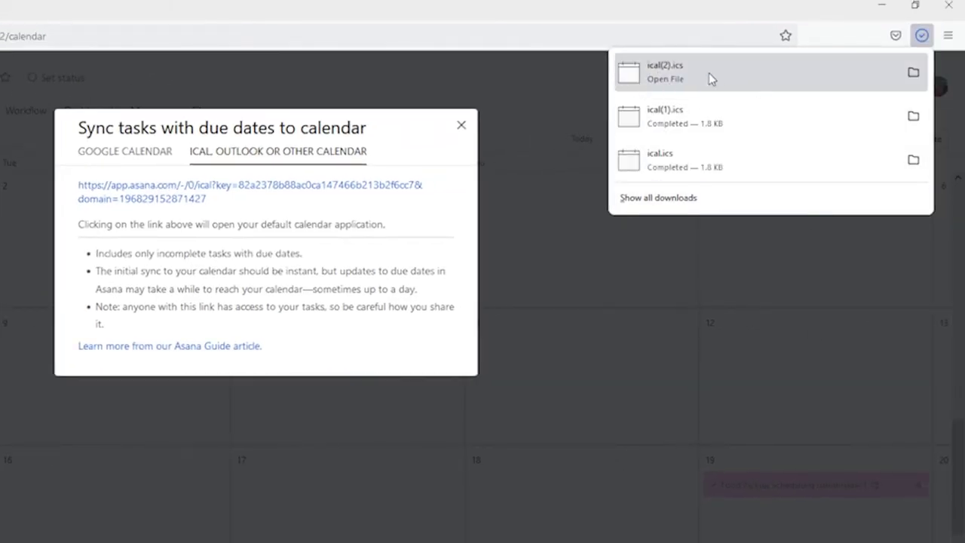
pyautogui.click(715, 71)
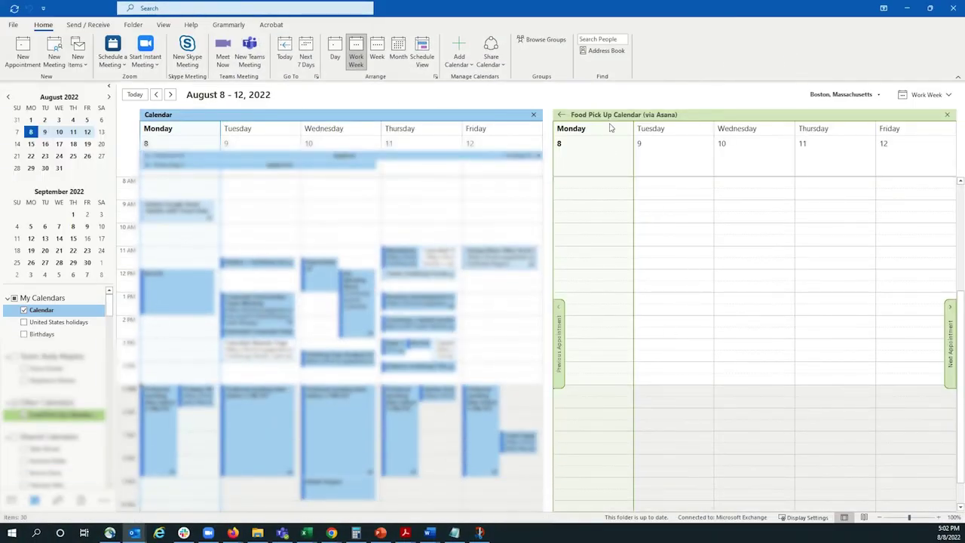
# Step: Open the Monday 8/15 Food Pickup Requests event in the Food Pick Up Calendar's August 15–19 week
pyautogui.click(612, 127)
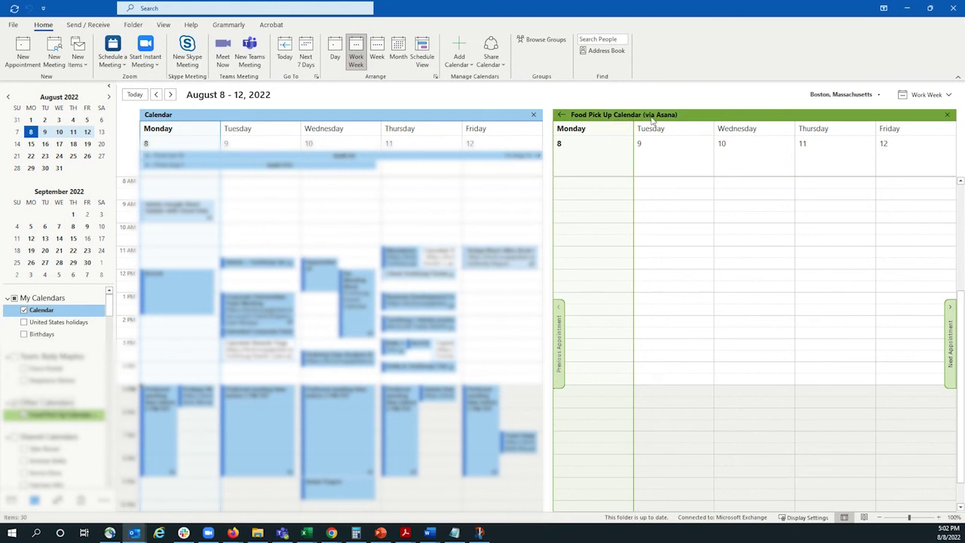
pyautogui.click(170, 97)
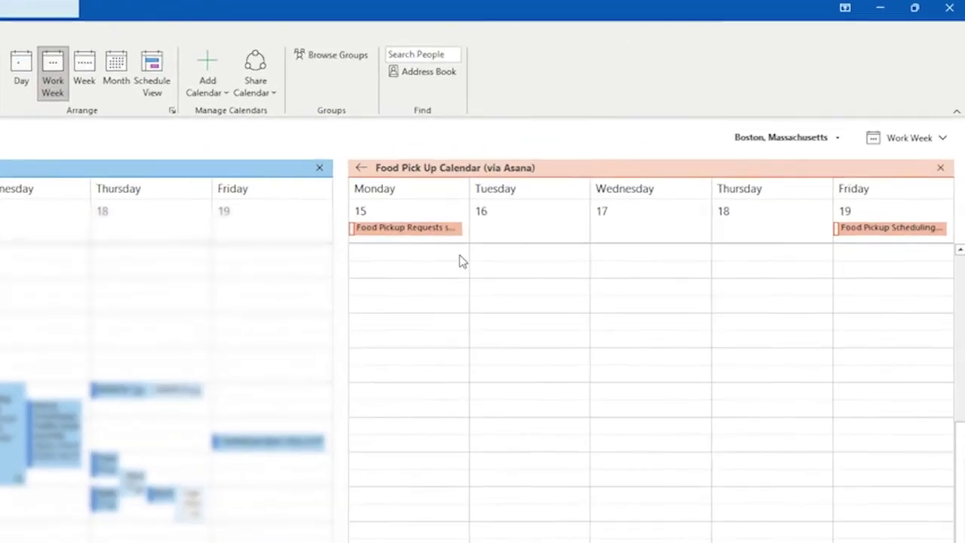
pyautogui.click(431, 227)
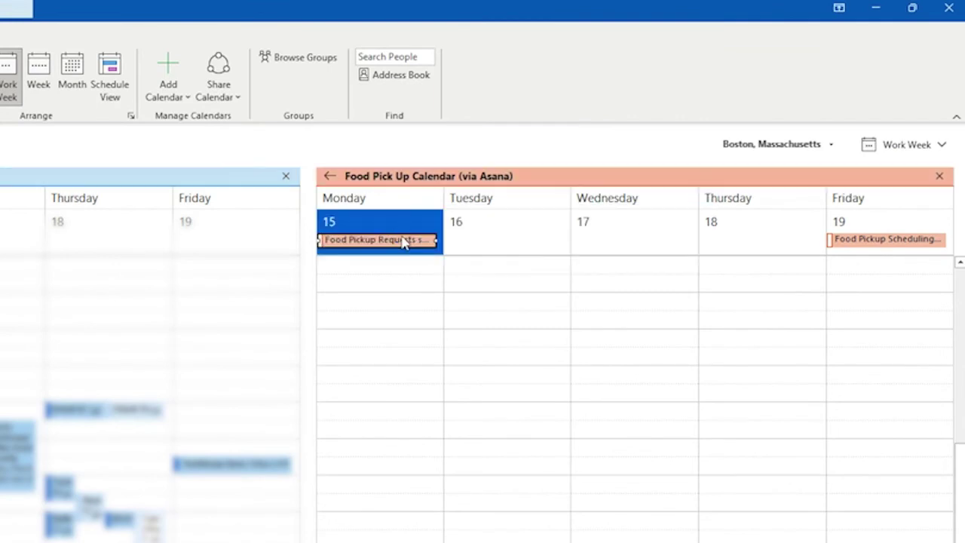
pyautogui.doubleClick(407, 240)
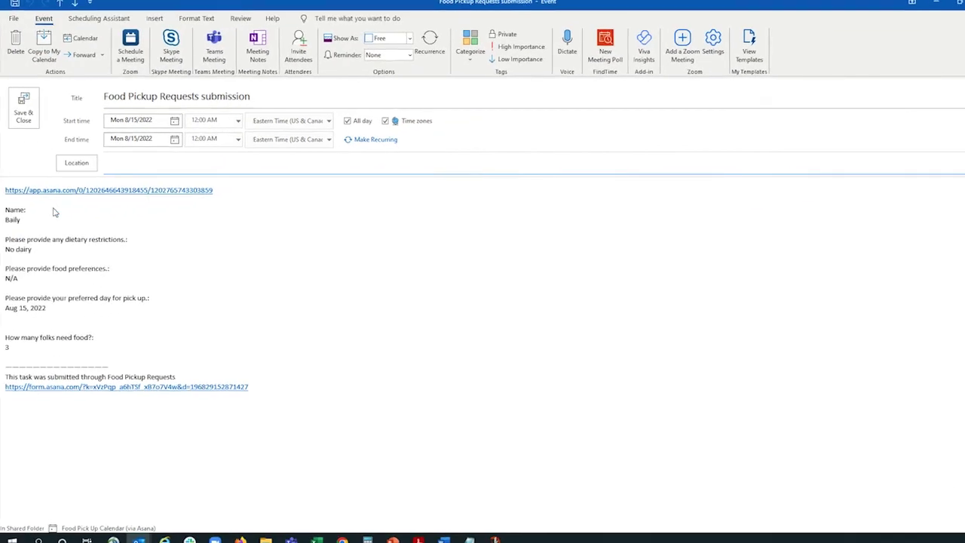